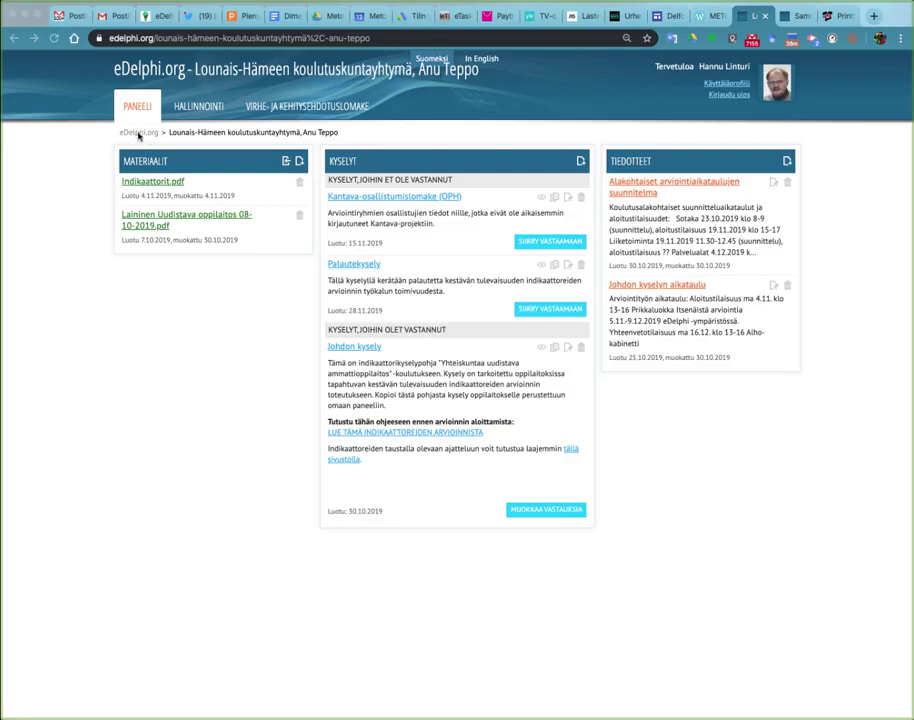
Open the panel's expert management page (Paneelin asiantuntijat) from the panel administration.
click(150, 95)
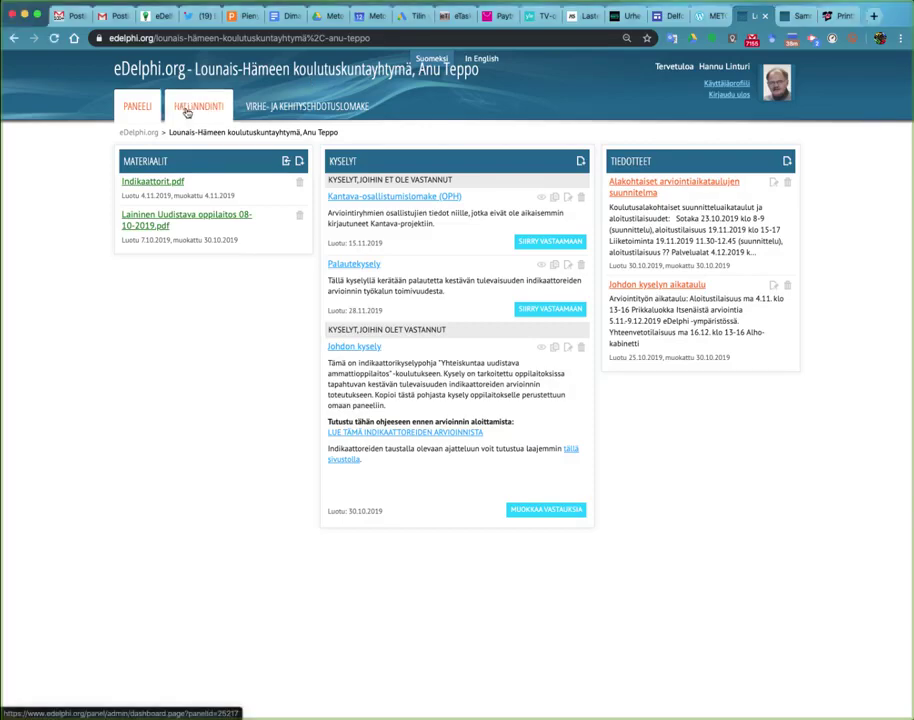
click(187, 112)
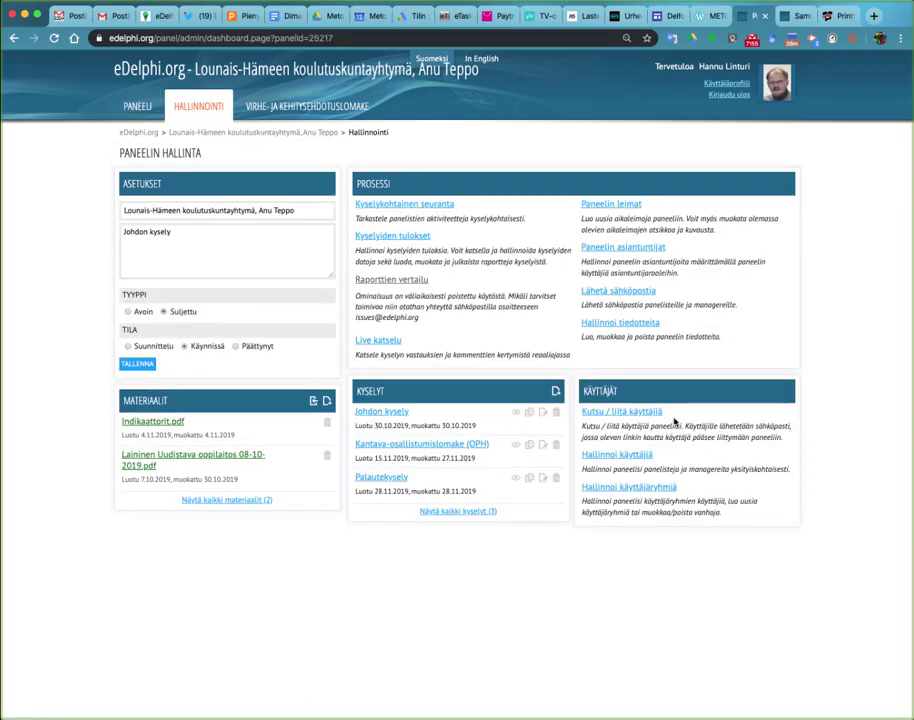
click(635, 251)
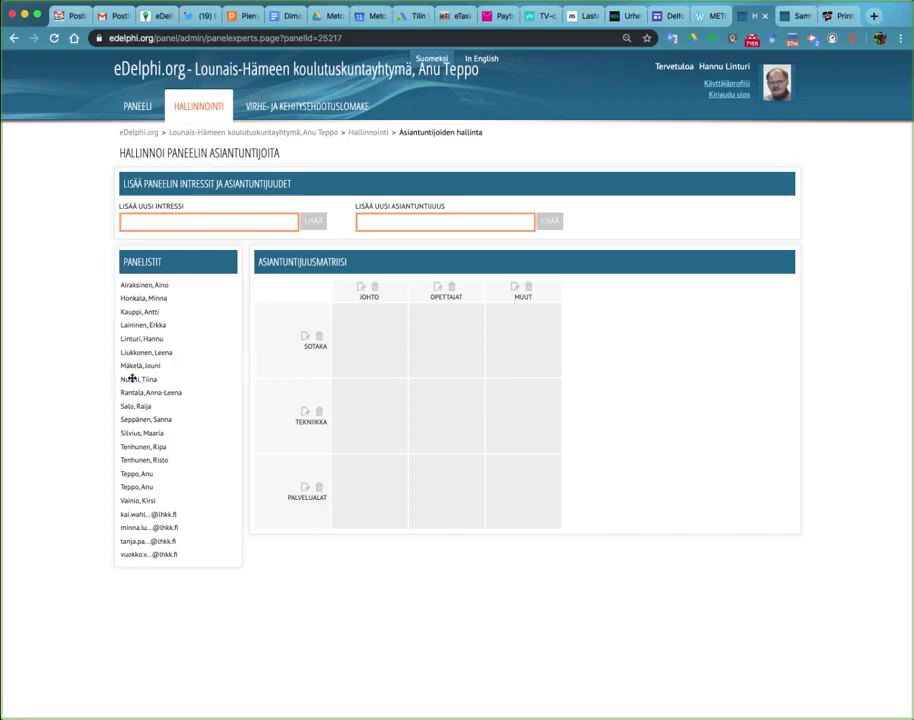
Try placing one panelist in the Opettajat/Tekniikka cell of the expertise matrix, and remove that assignment again.
drag(137, 373, 437, 418)
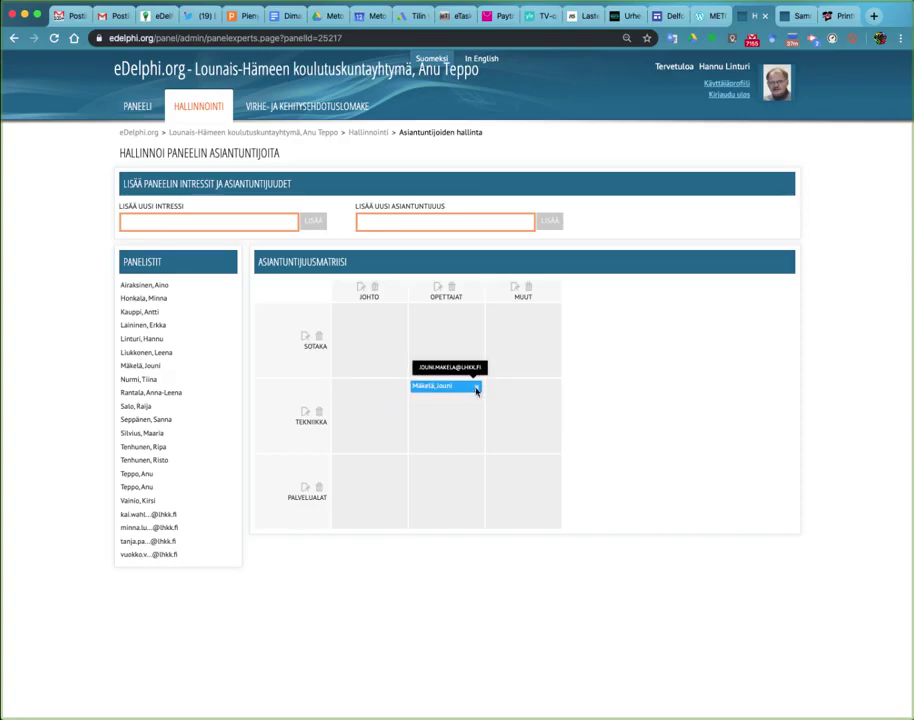
click(476, 391)
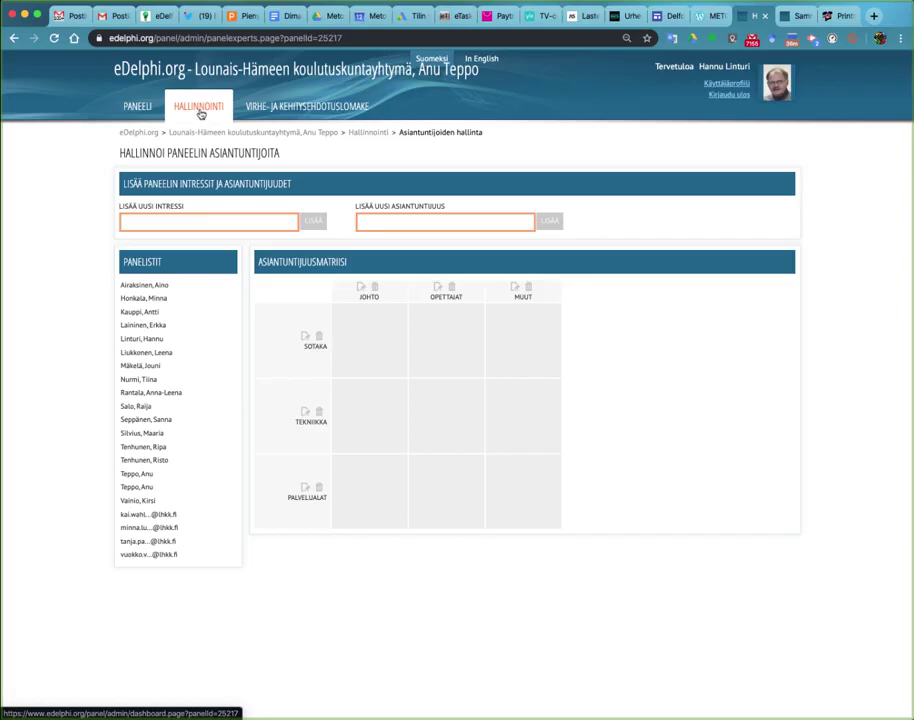
Open the panel's user management page (Hallinnoi käyttäjiä) and review the lists of managers and panelists.
click(201, 113)
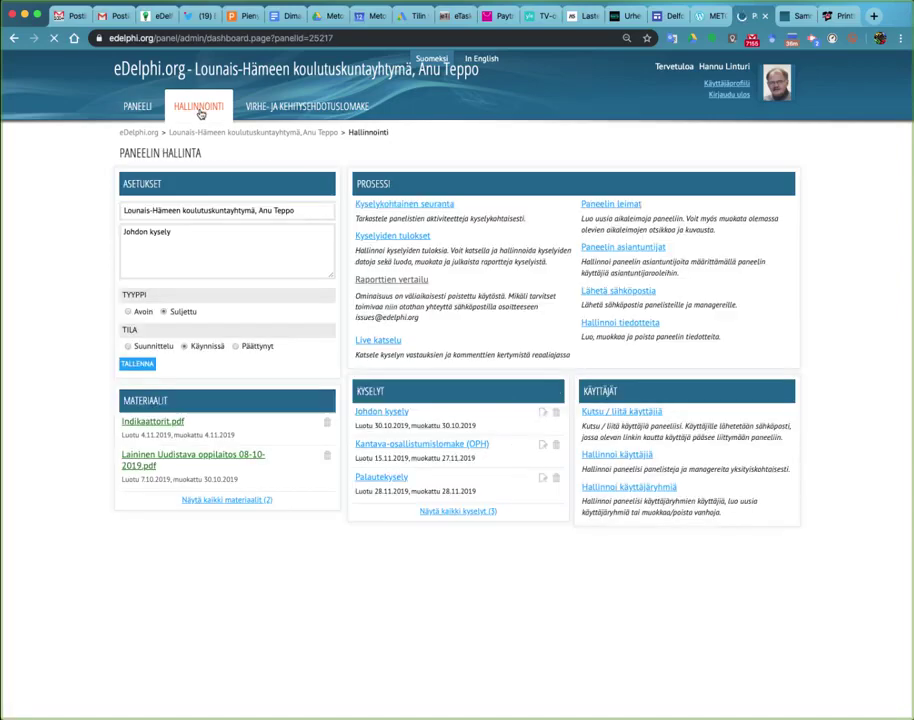
click(632, 456)
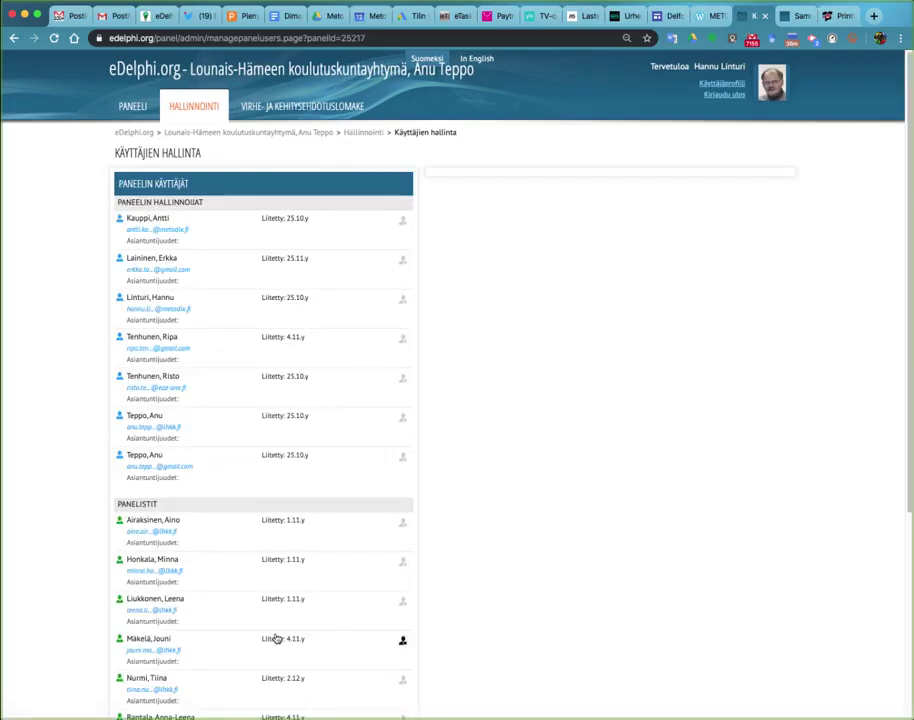
scroll(275, 636, down, 2)
scroll(275, 624, down, 3)
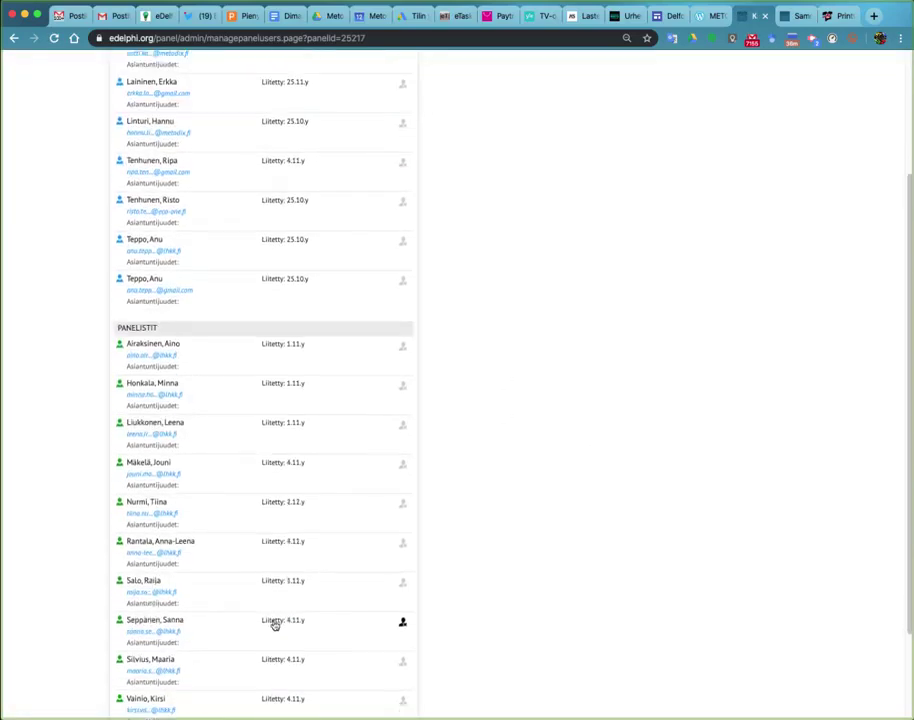
scroll(281, 560, down, 3)
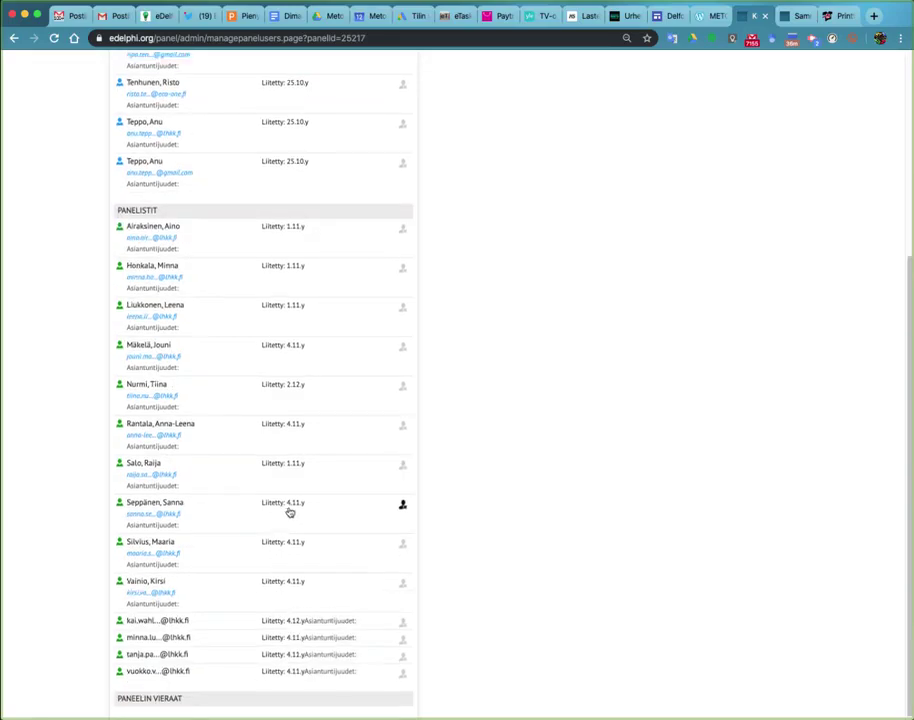
scroll(288, 512, up, 5)
scroll(288, 505, down, 1)
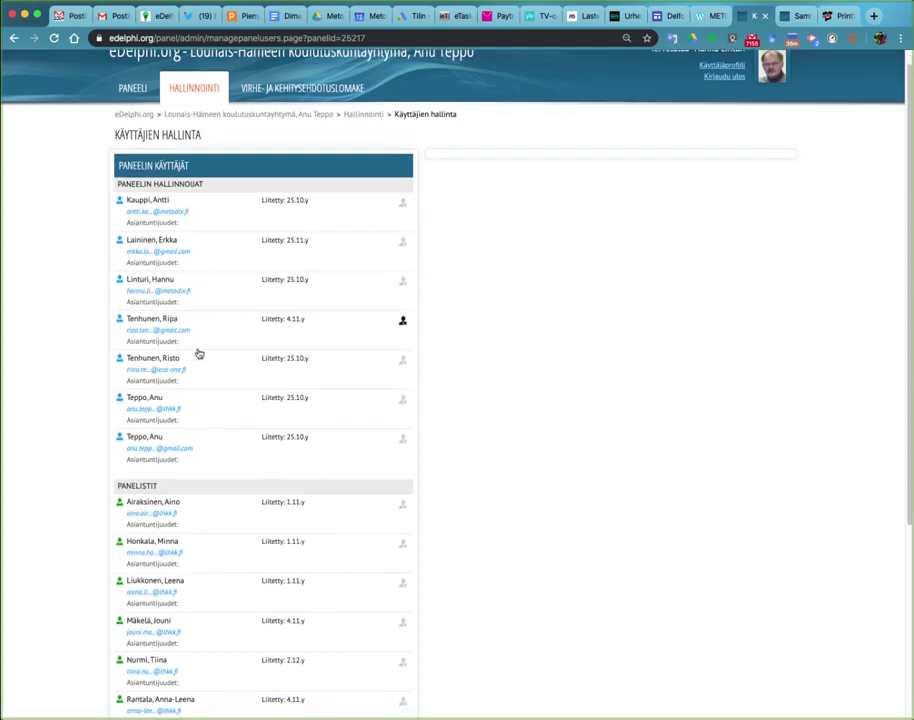
scroll(281, 463, down, 1)
scroll(281, 463, down, 2)
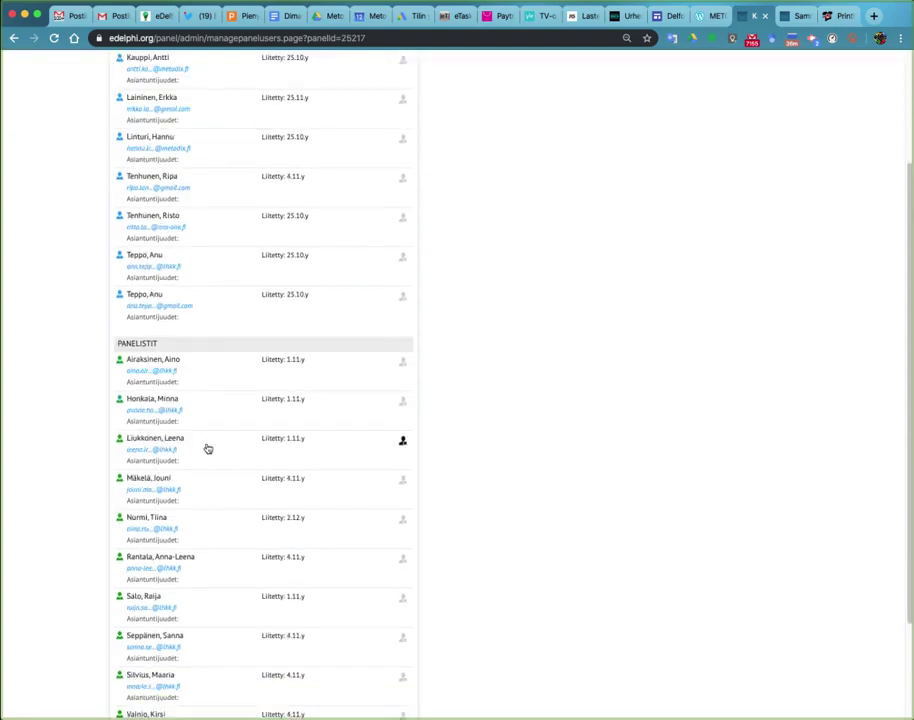
Open the first listed panelist's details and try expertise marks in the Opettajat/Tekniikka and Johto cells, keeping only Johto for Sotaka, Tekniikka and Palvelualat.
click(171, 409)
click(162, 383)
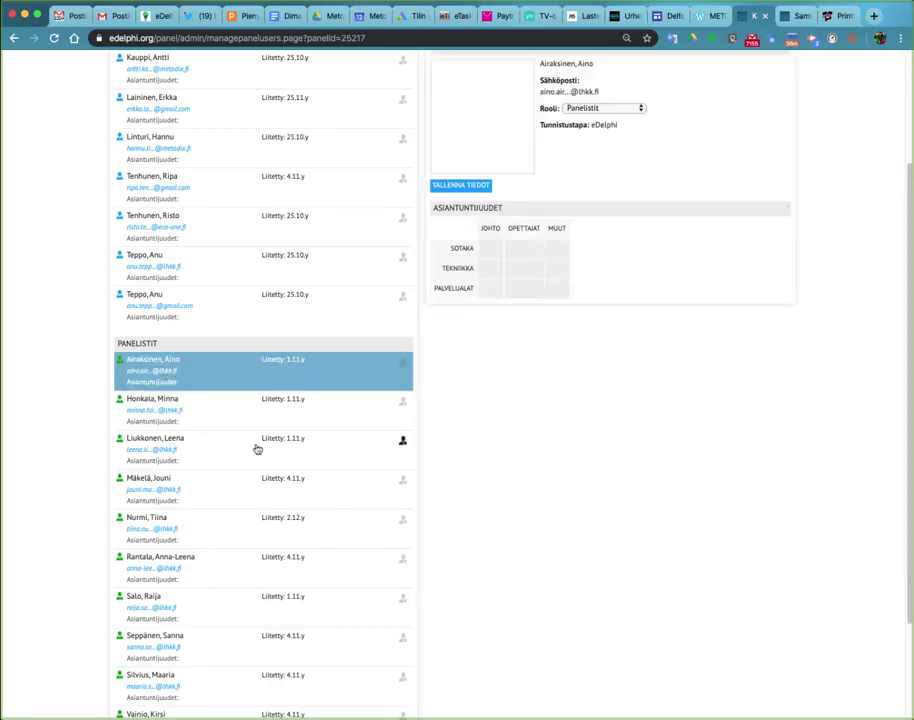
scroll(480, 355, up, 1)
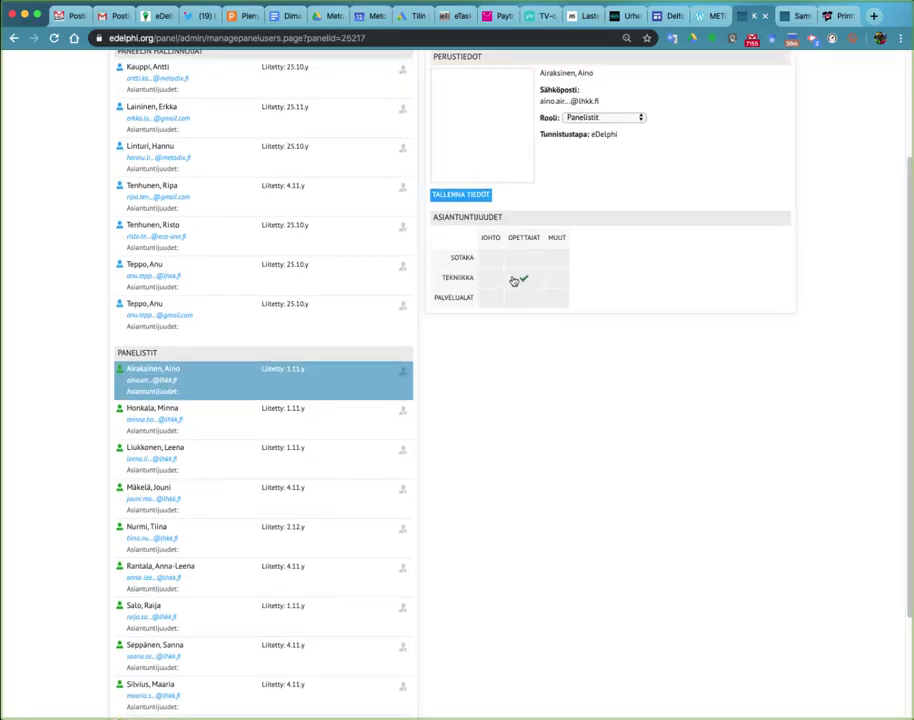
click(520, 280)
click(490, 283)
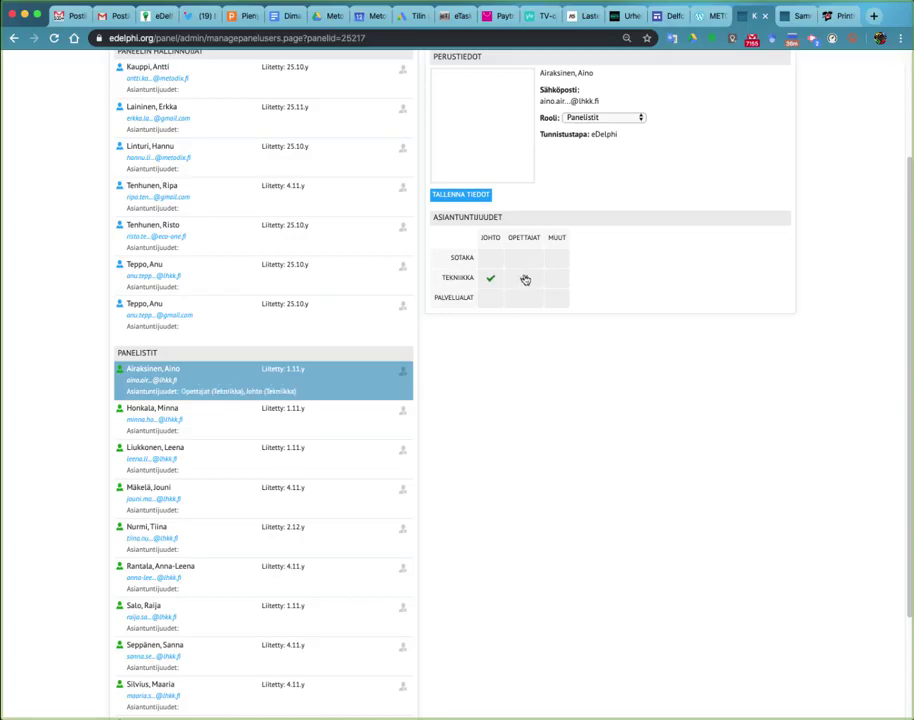
click(524, 279)
click(490, 259)
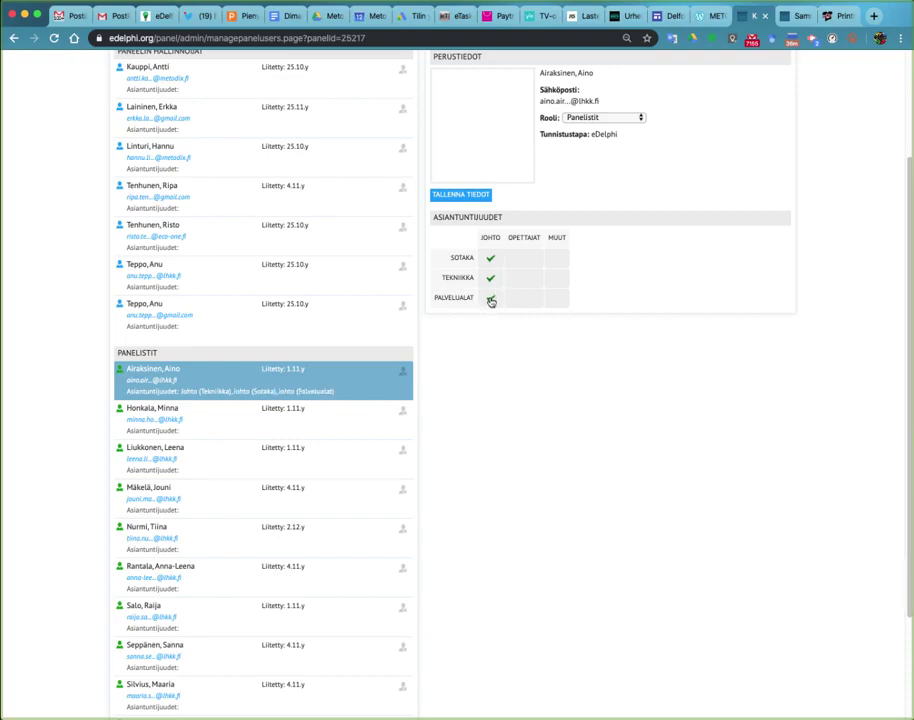
Clear the panelist's Johto expertise marks for Sotaka, Tekniikka and Palvelualat.
click(498, 262)
click(492, 282)
click(495, 286)
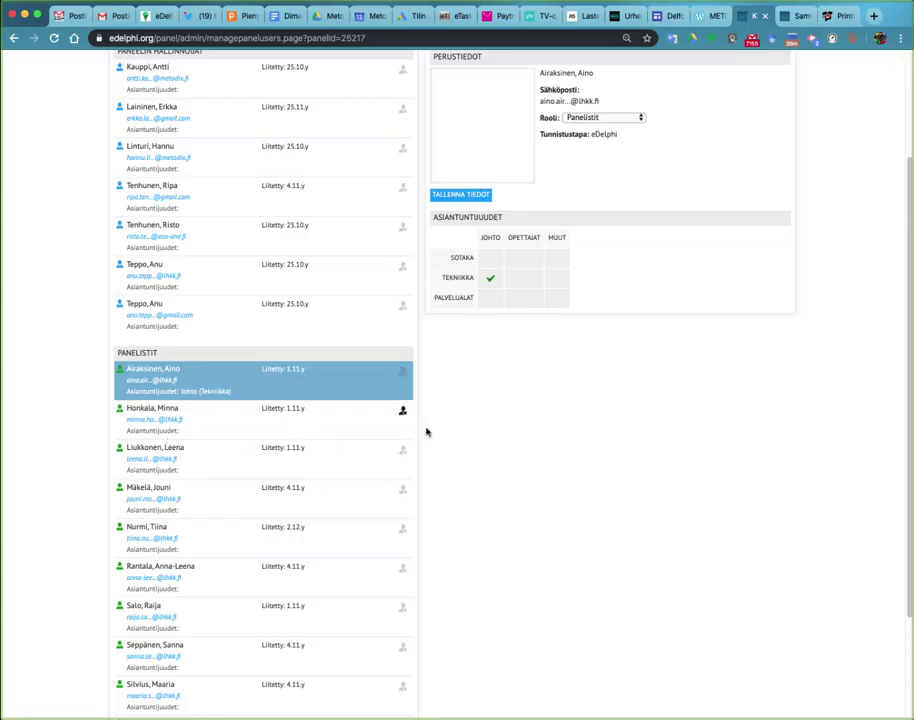
click(495, 288)
Return to the panel administration and open the user group management page (Hallinnoi käyttäjäryhmiä).
scroll(261, 500, up, 3)
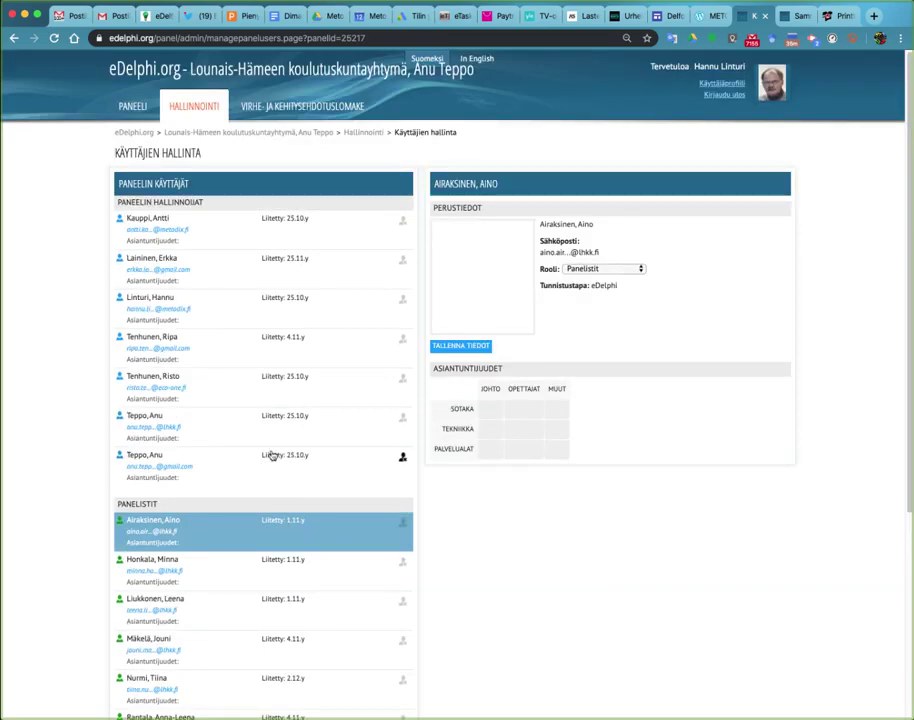
scroll(240, 420, down, 1)
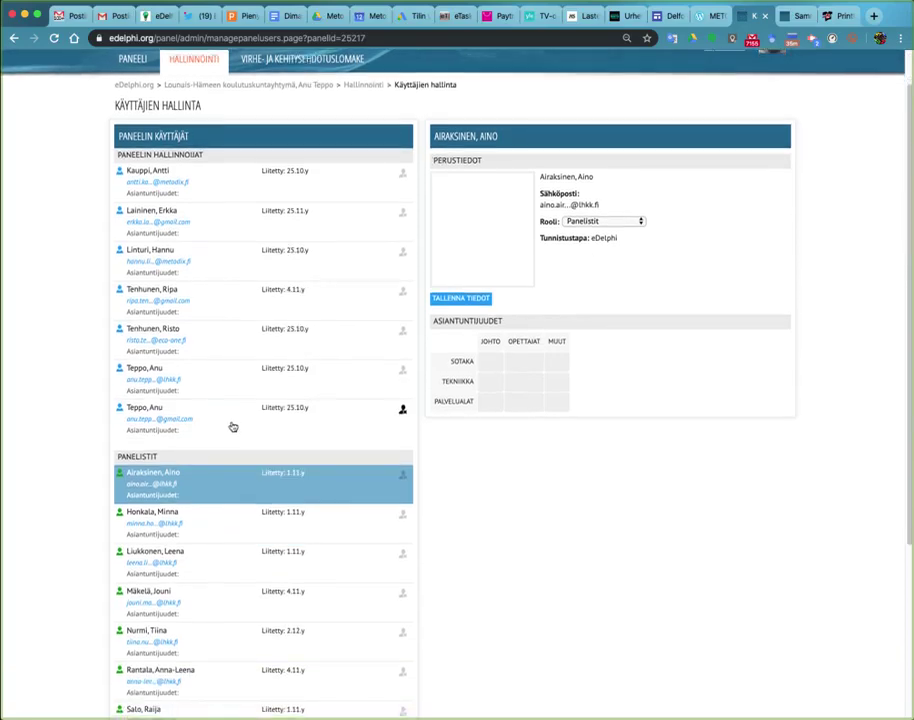
scroll(232, 423, down, 1)
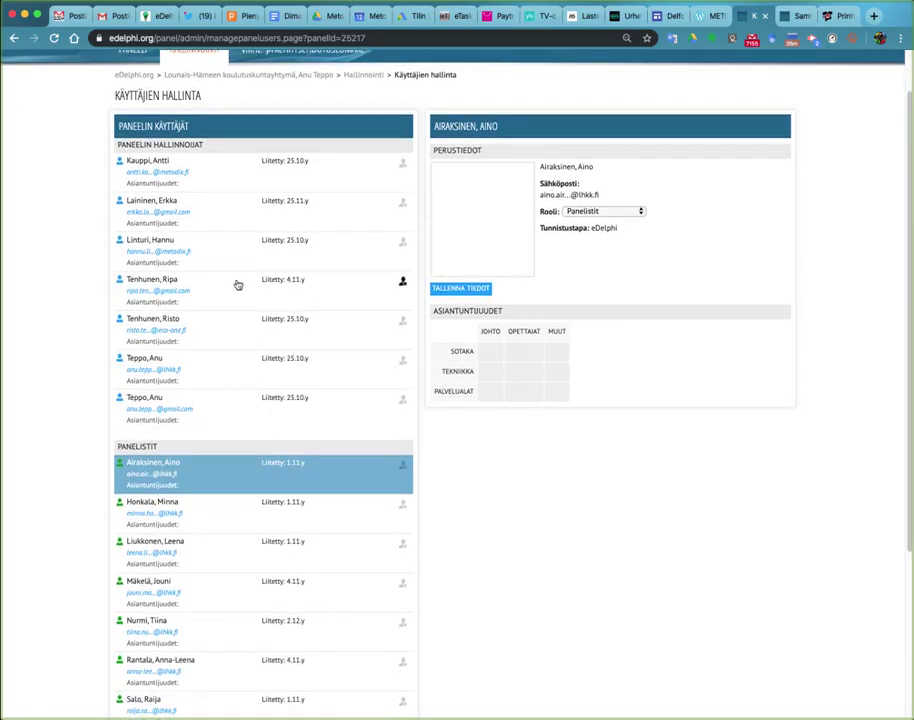
scroll(230, 284, up, 1)
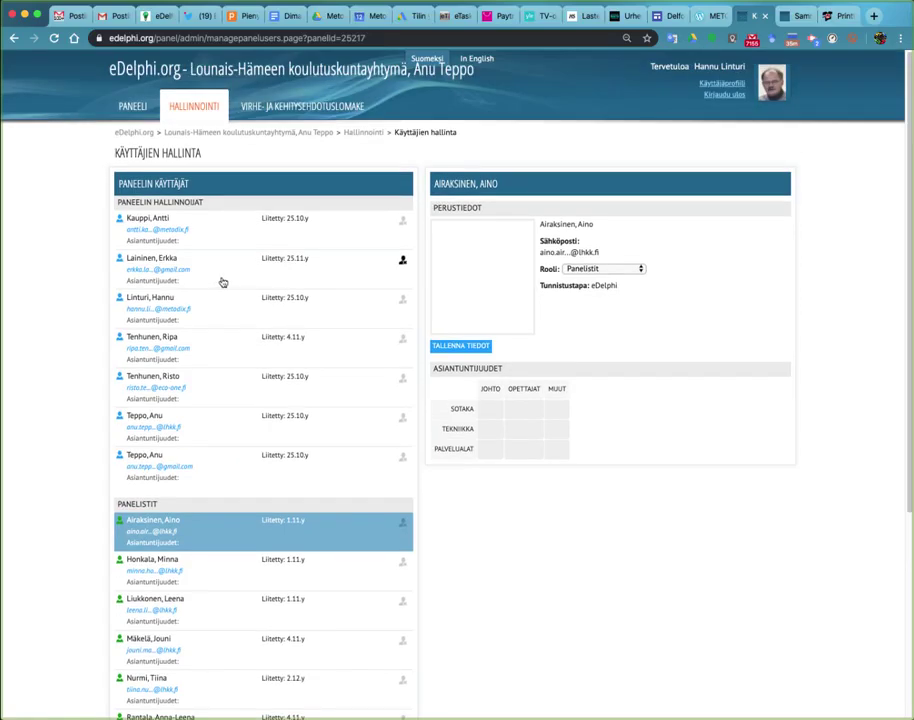
click(195, 112)
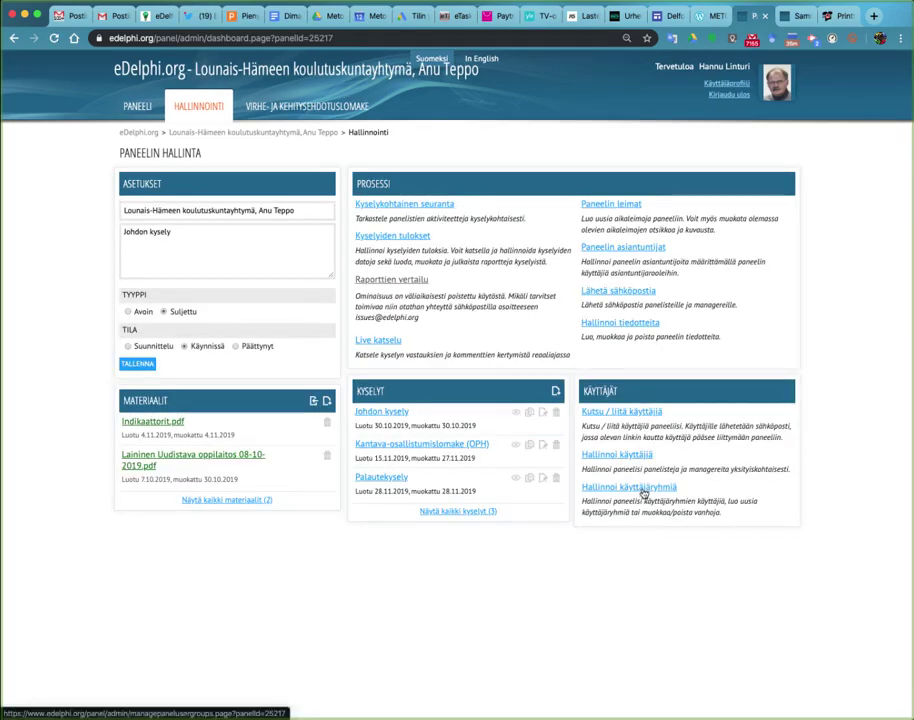
click(643, 492)
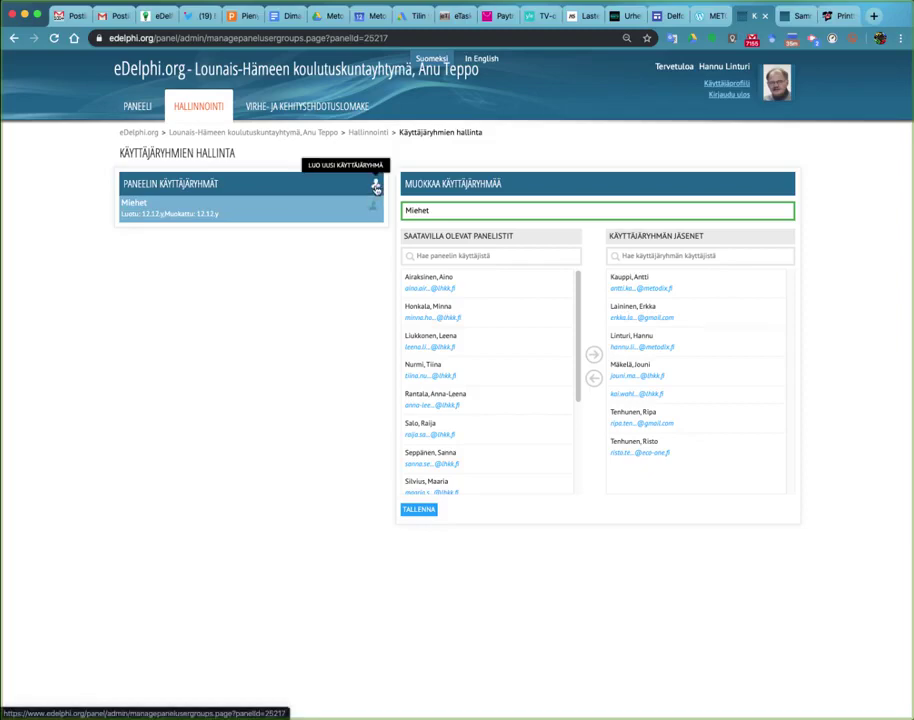
Start a new panel user group and name it "Naiset".
click(376, 187)
click(481, 212)
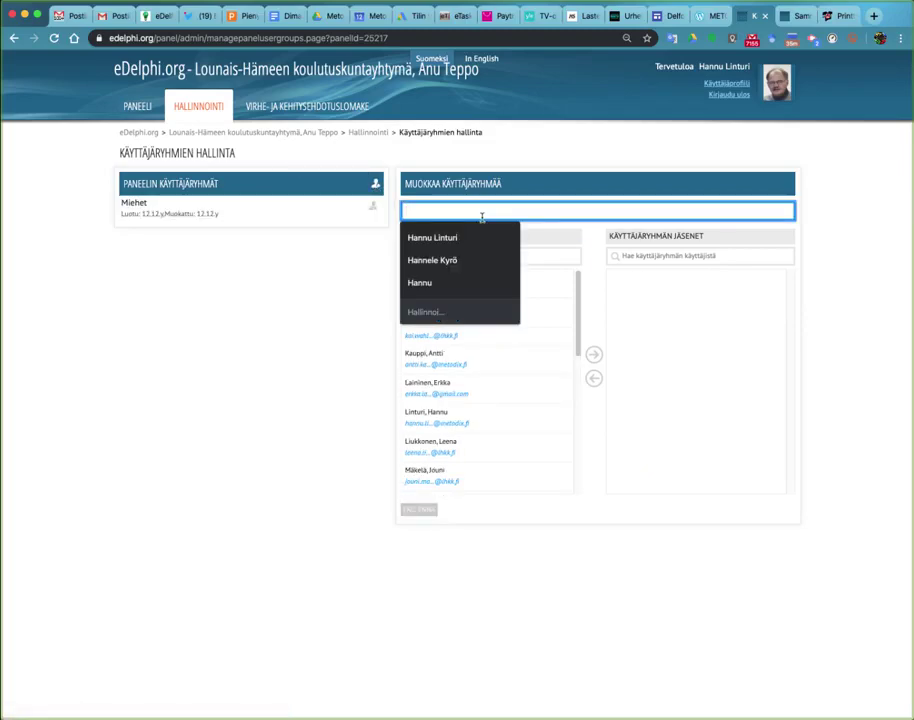
text(Naiset)
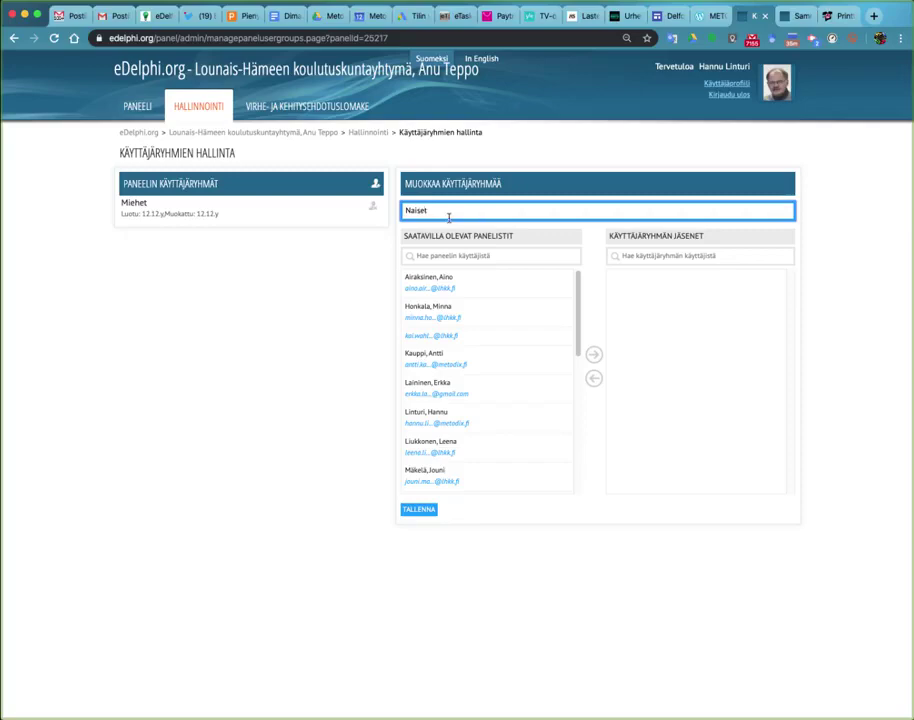
Select the first three and the seventh panelists in the available list for the Naiset group, leaving the fourth unselected.
click(463, 292)
shift+click(464, 312)
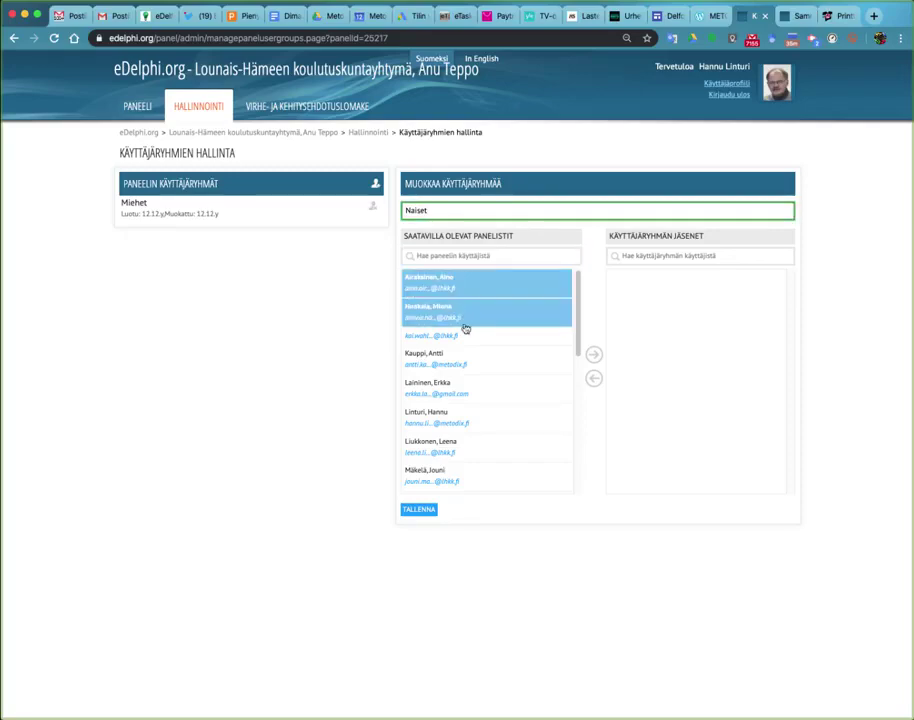
shift+click(465, 334)
shift+click(469, 364)
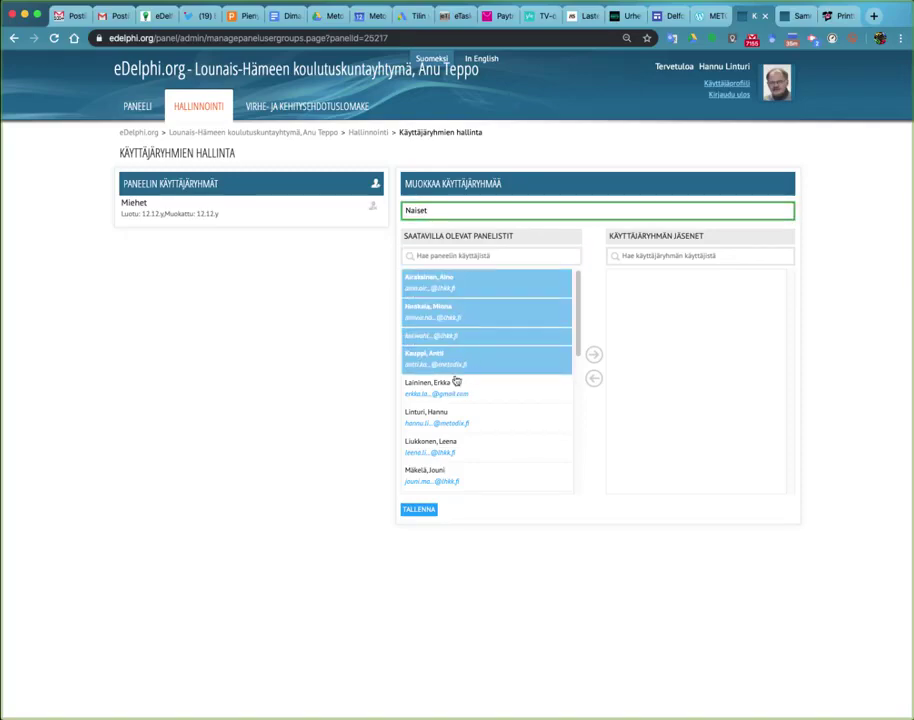
super+click(456, 377)
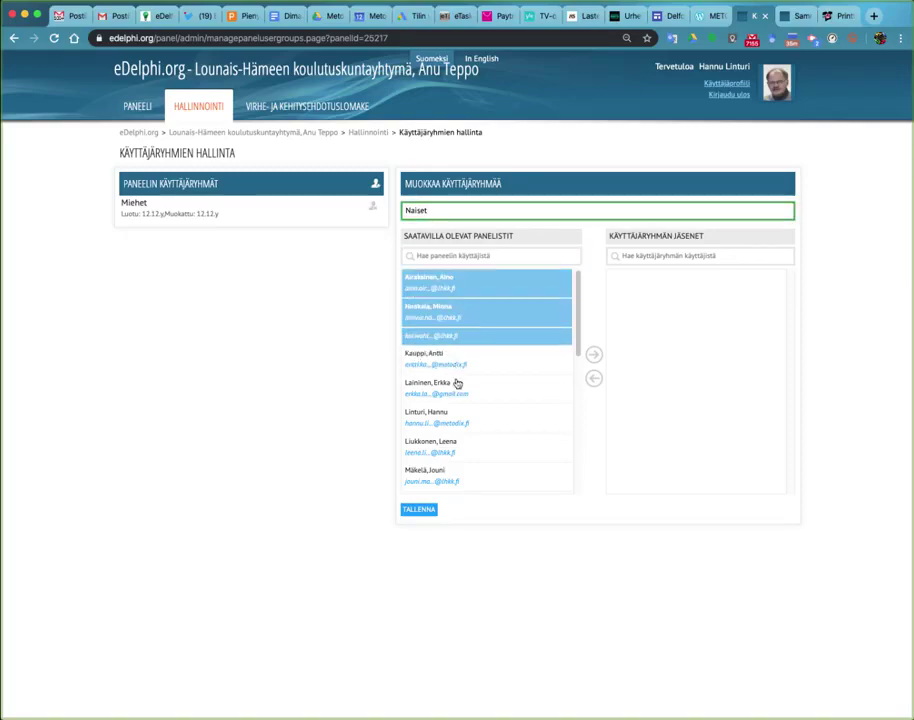
super+click(455, 454)
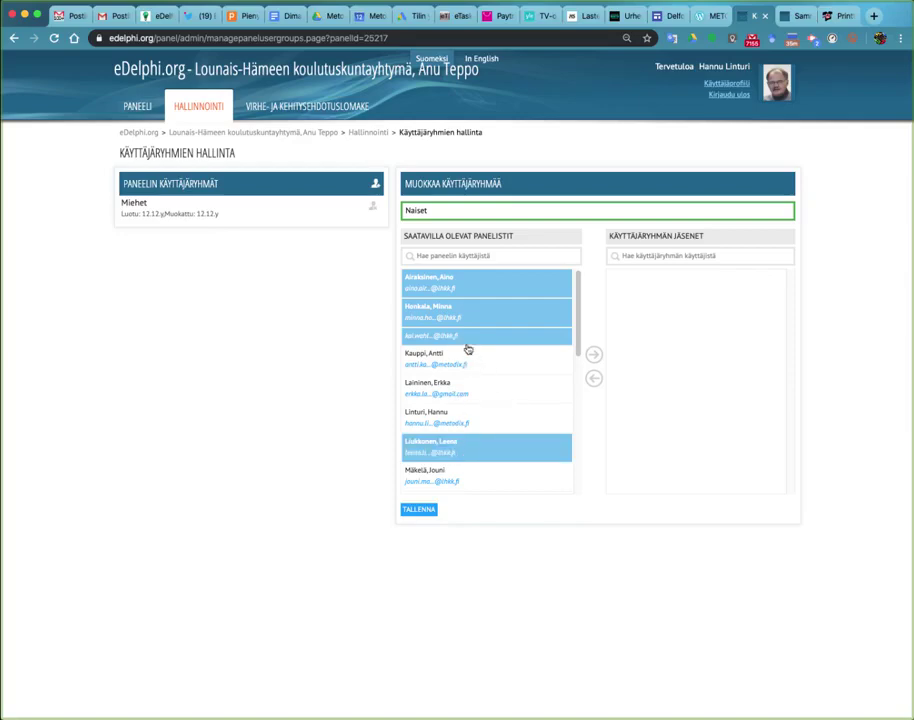
Extend the selection with the ninth through thirteenth available panelists, skipping the eighth.
drag(577, 347, 583, 402)
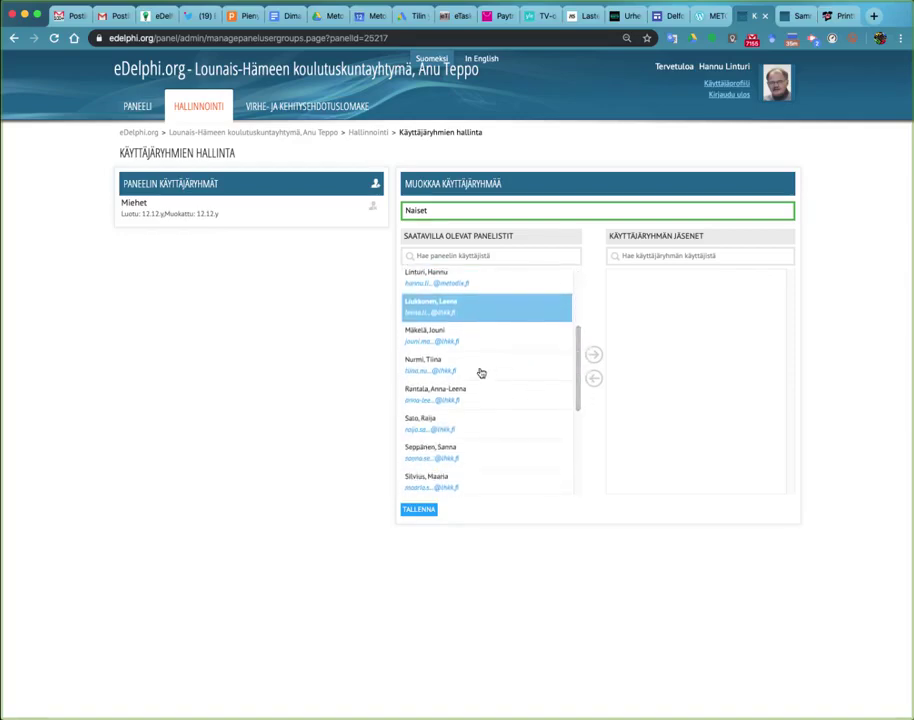
super+click(465, 372)
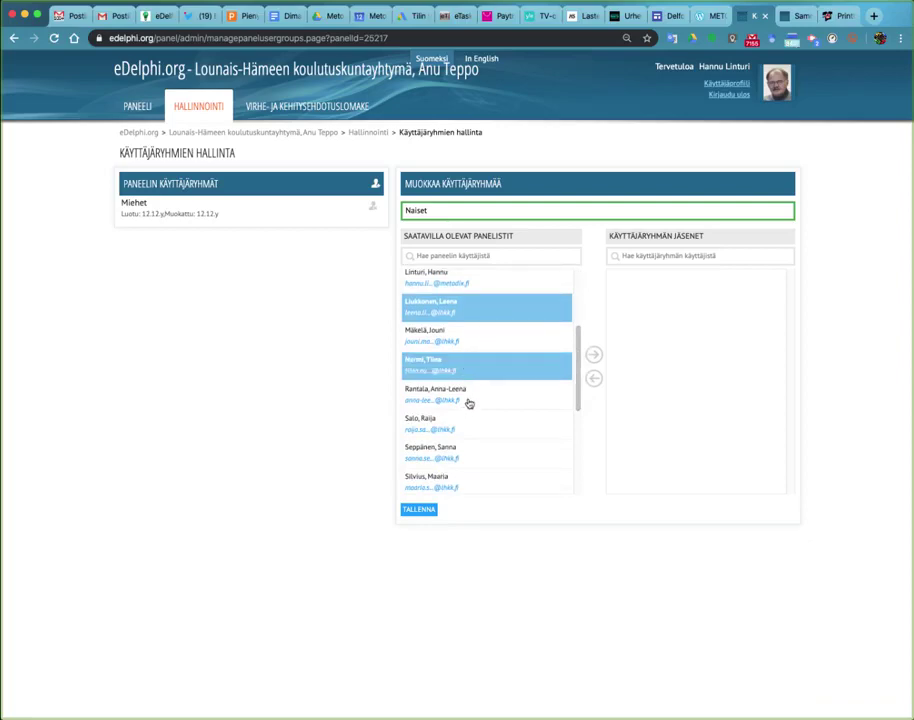
super+click(469, 400)
super+click(466, 425)
super+click(467, 455)
super+click(468, 483)
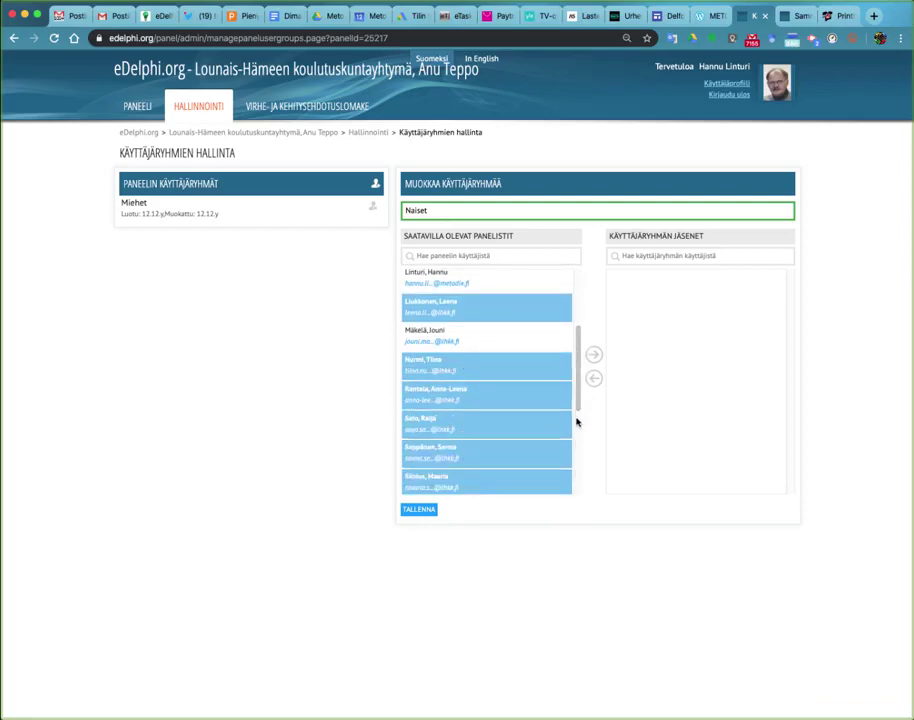
Add the last six available panelists to the selection, transfer all selected panelists into the Naiset group's members and save the group.
drag(575, 402, 582, 480)
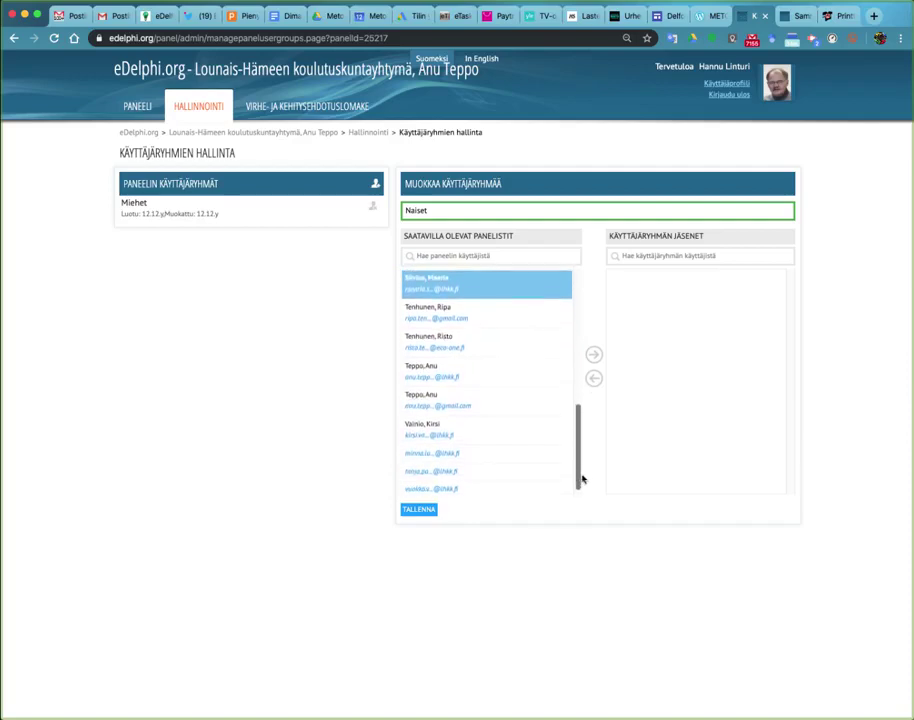
super+click(468, 376)
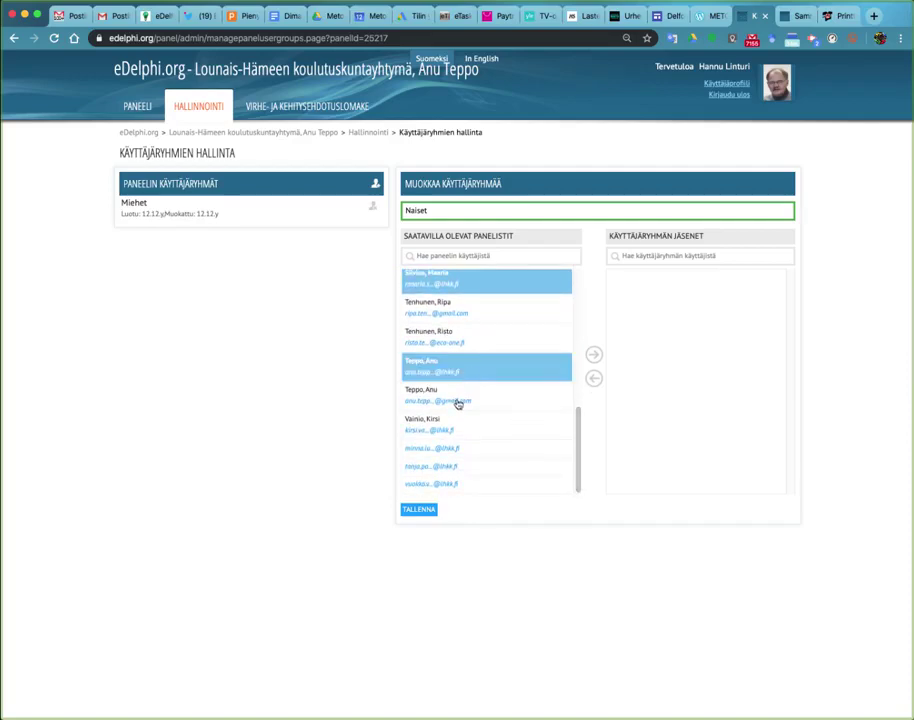
super+click(458, 403)
super+click(454, 427)
super+click(458, 450)
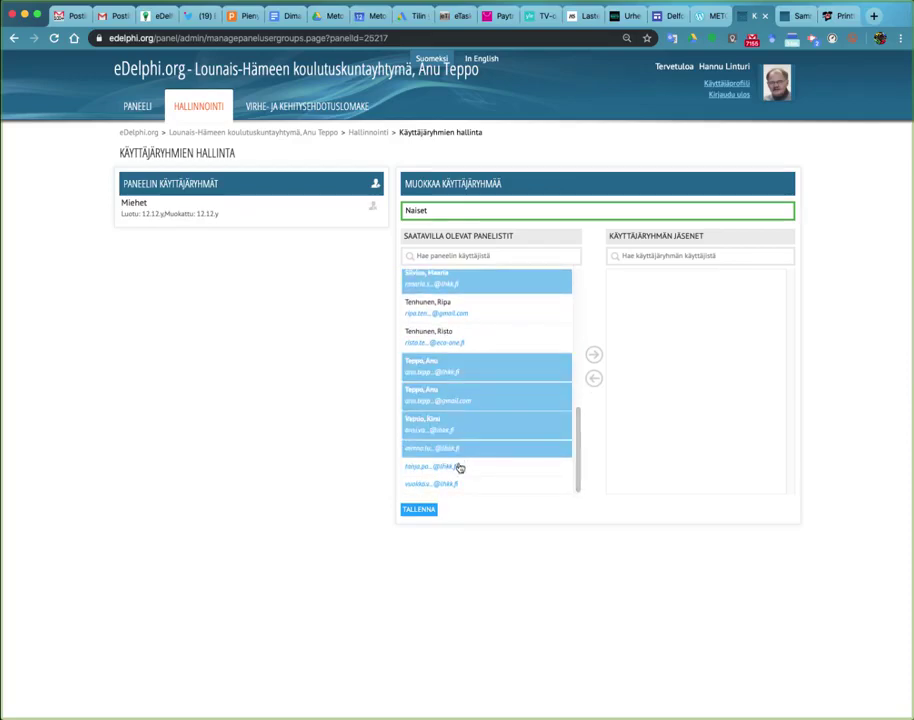
super+click(459, 467)
super+click(457, 485)
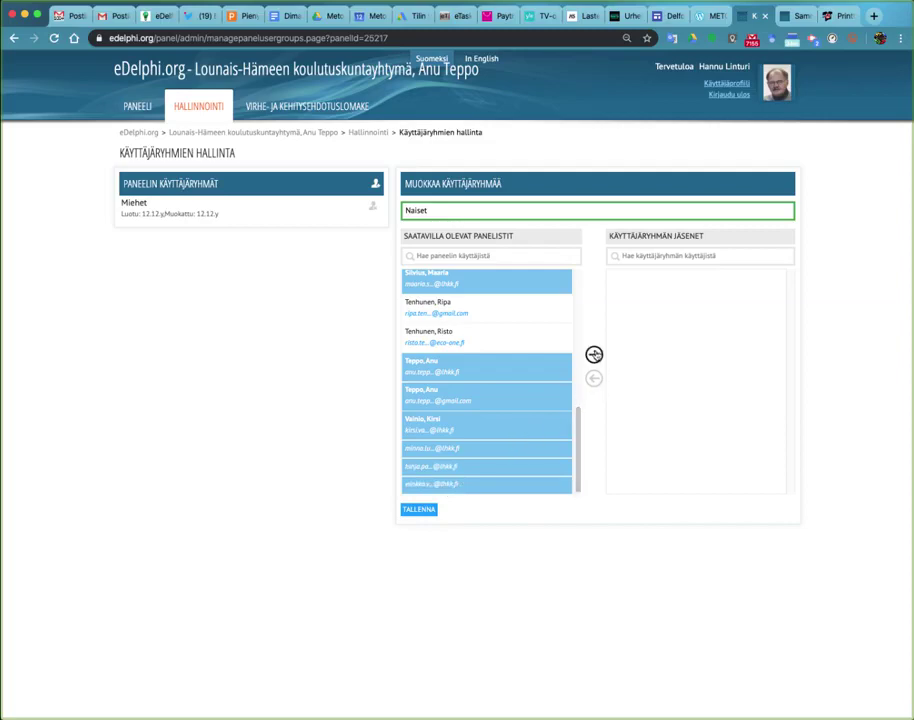
click(594, 354)
click(418, 511)
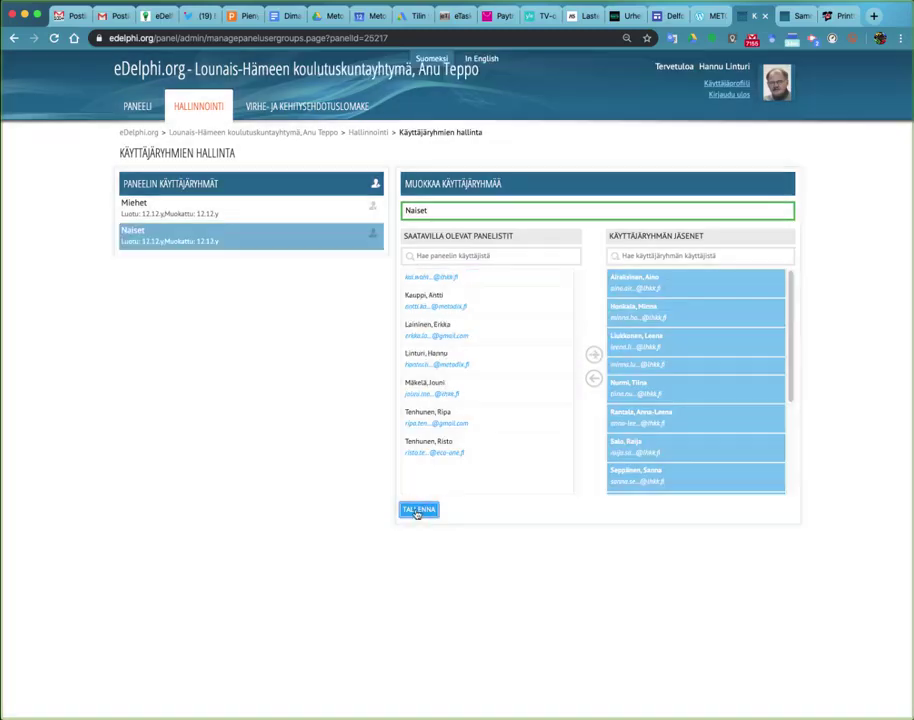
Return to the panel administration and open the survey results (Kyselyiden tulokset) for Johdon kysely.
click(219, 116)
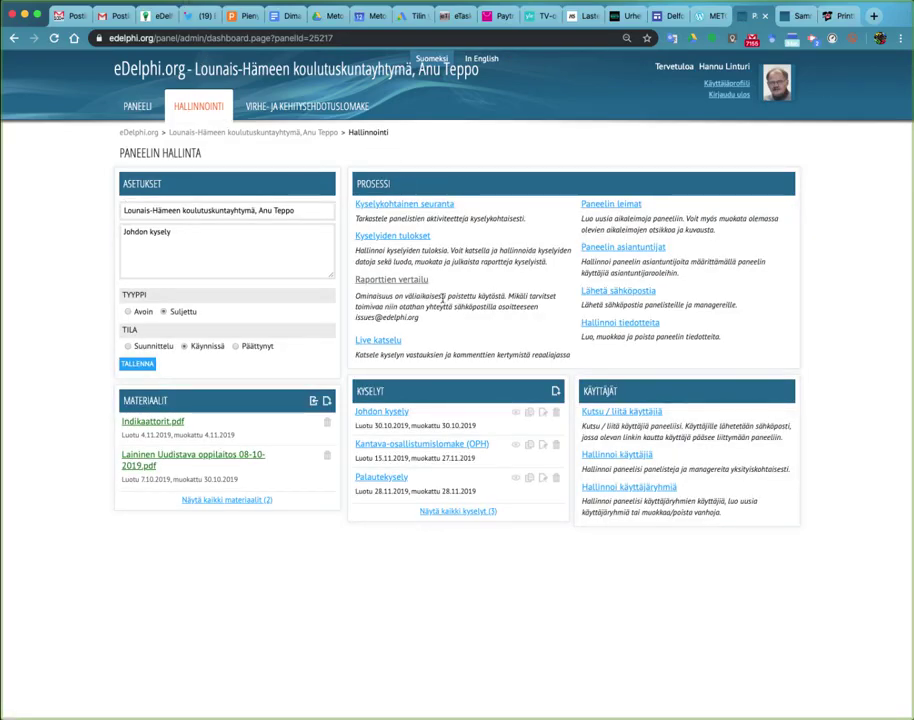
click(399, 241)
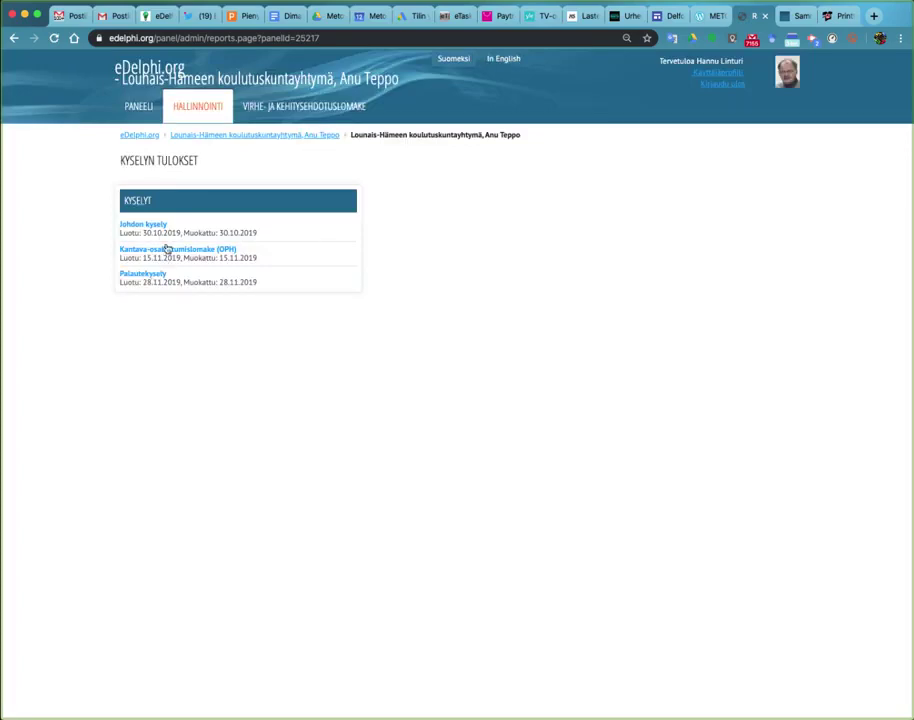
click(143, 226)
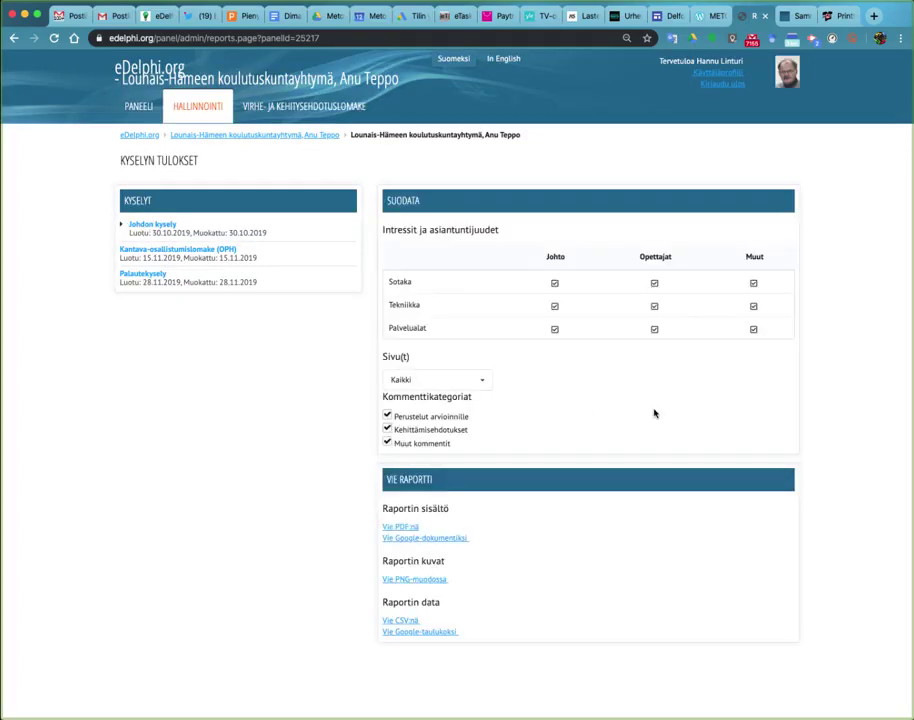
Limit the report filter to Johto expertise for Sotaka, Tekniikka and Palvelualat, and look through the Sivu(t) page choices without changing them.
click(555, 284)
click(555, 307)
click(555, 330)
click(483, 382)
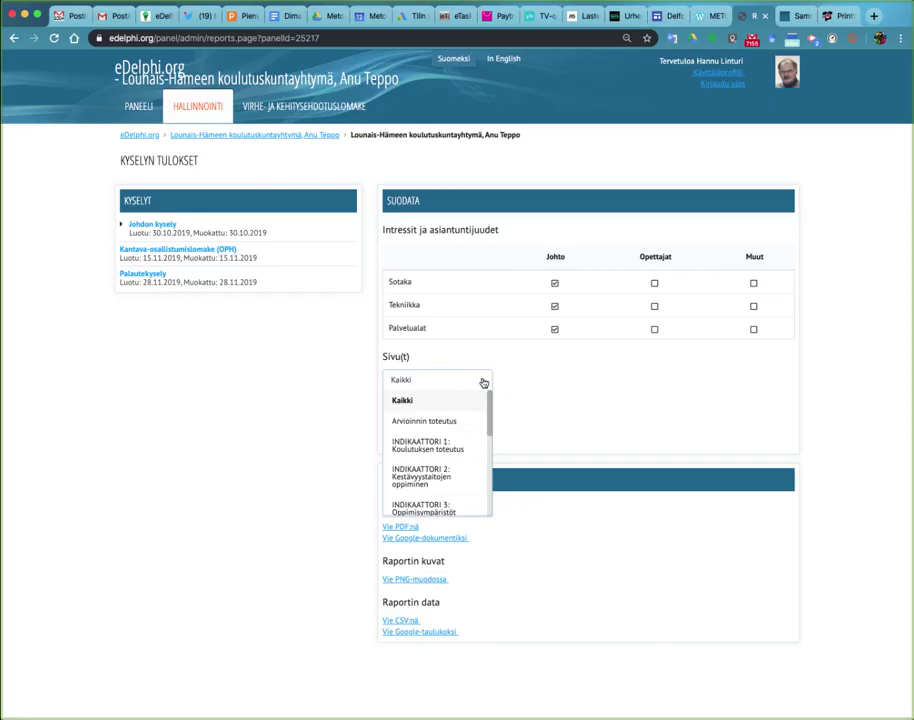
click(594, 384)
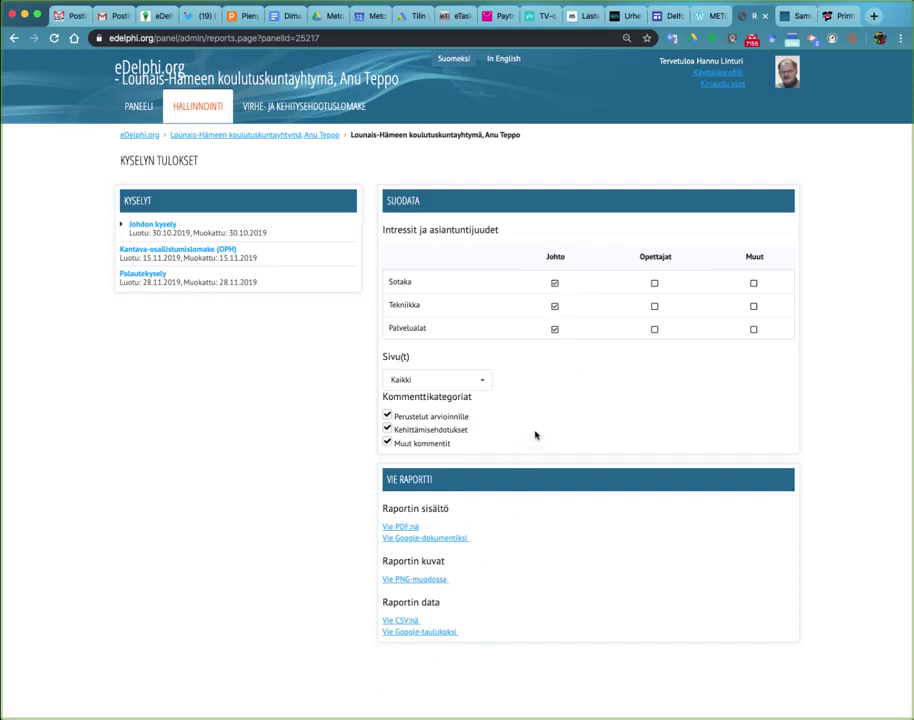
Reset the report filter to include Johto, Opettajat and Muut for all three interest areas.
click(555, 331)
click(555, 285)
click(556, 306)
click(556, 307)
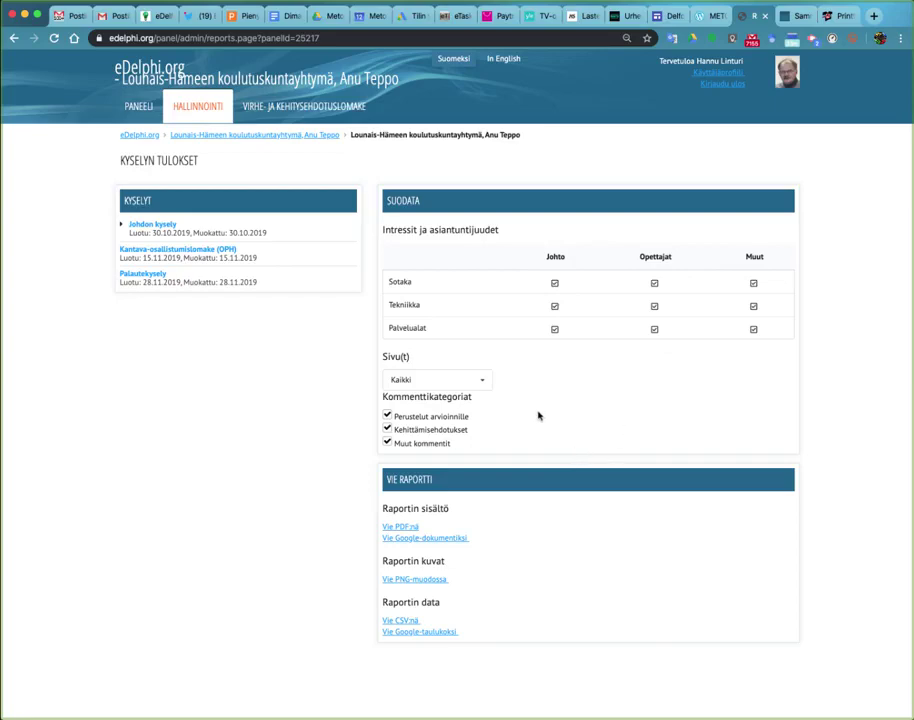
Export the Johdon kysely report data as a Google spreadsheet and acknowledge the e-mail delivery notice.
click(421, 635)
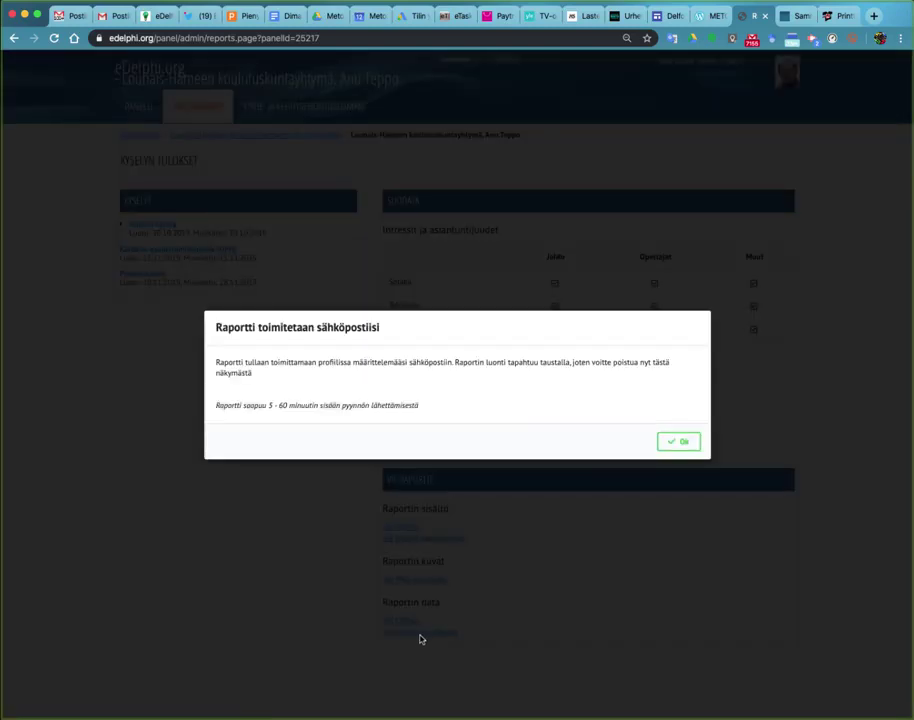
click(679, 444)
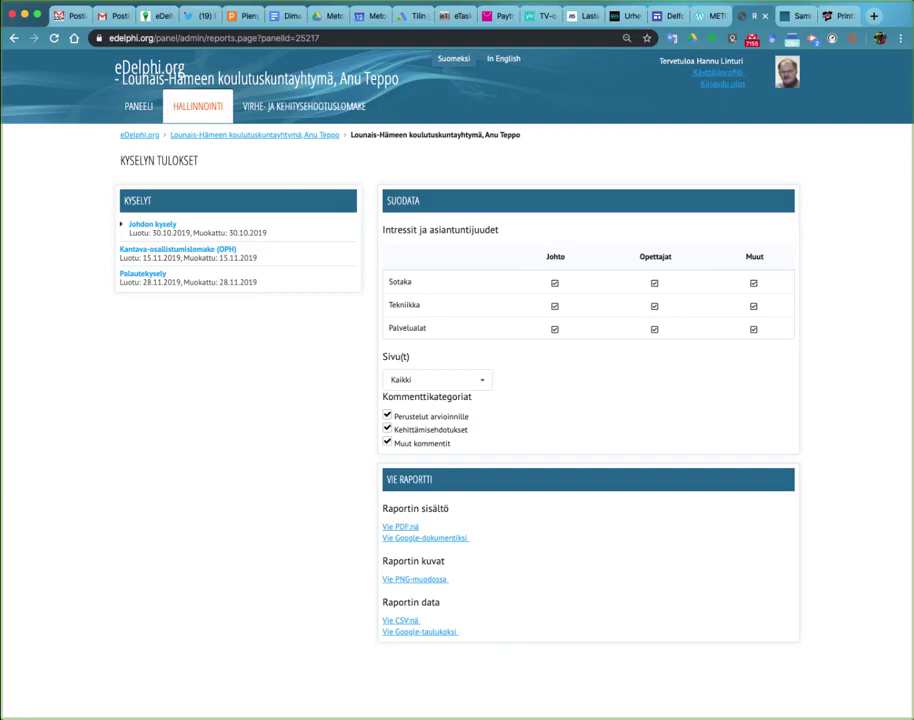
Switch to Gmail, refresh the inbox and open the Drive report link from the new eDelphi Google Sheets message for Johdon kysely.
click(70, 18)
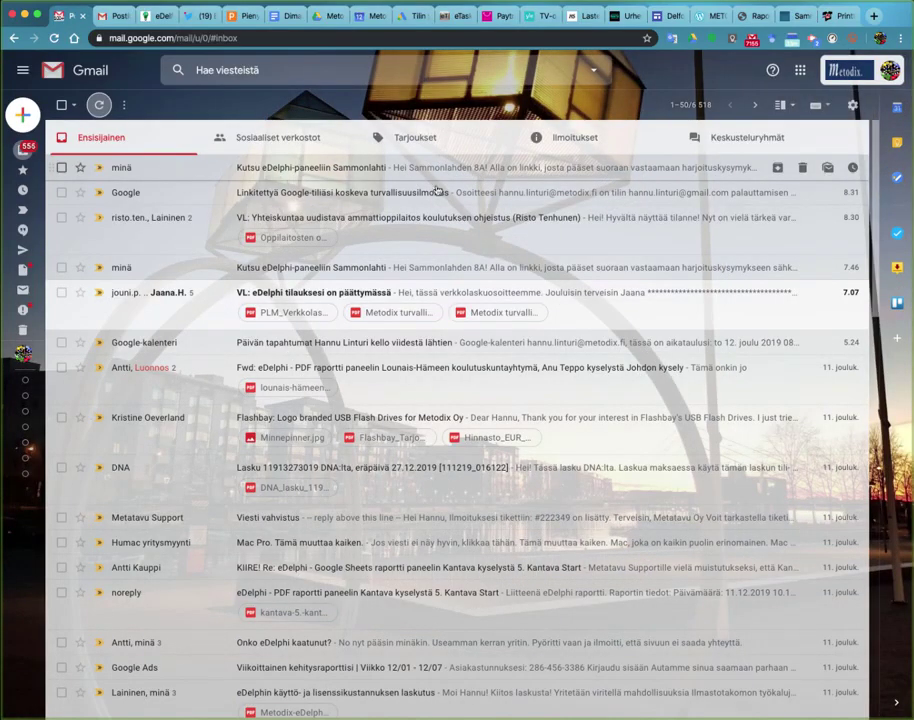
click(98, 104)
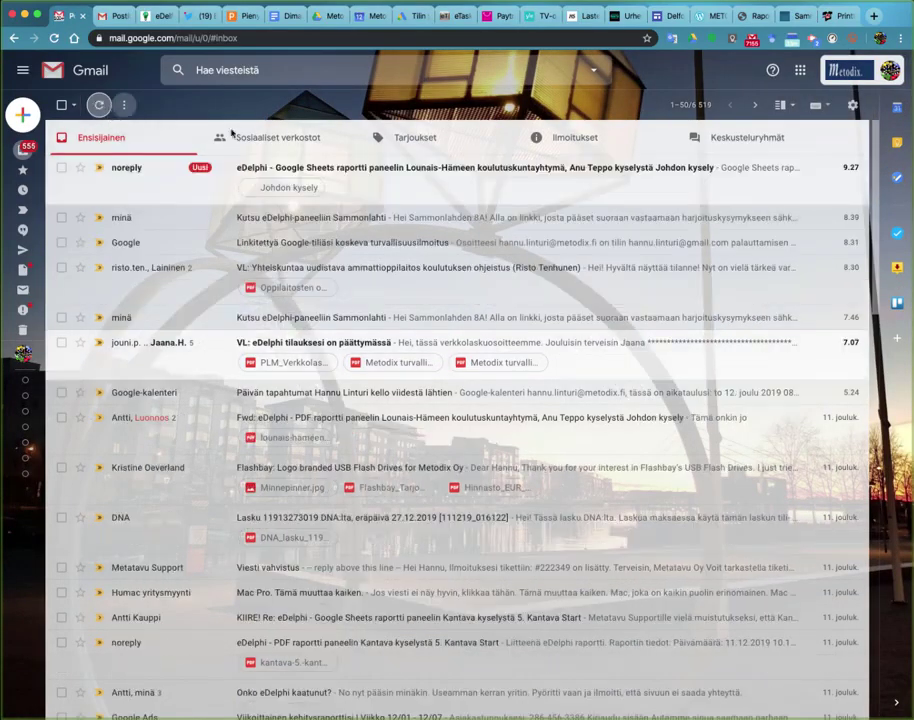
click(320, 167)
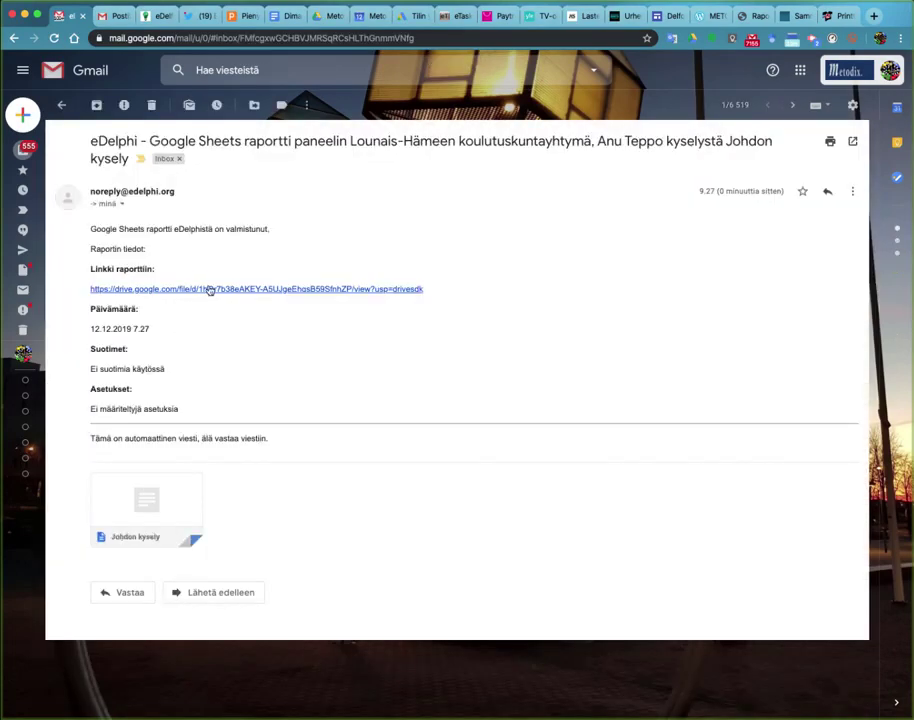
click(209, 290)
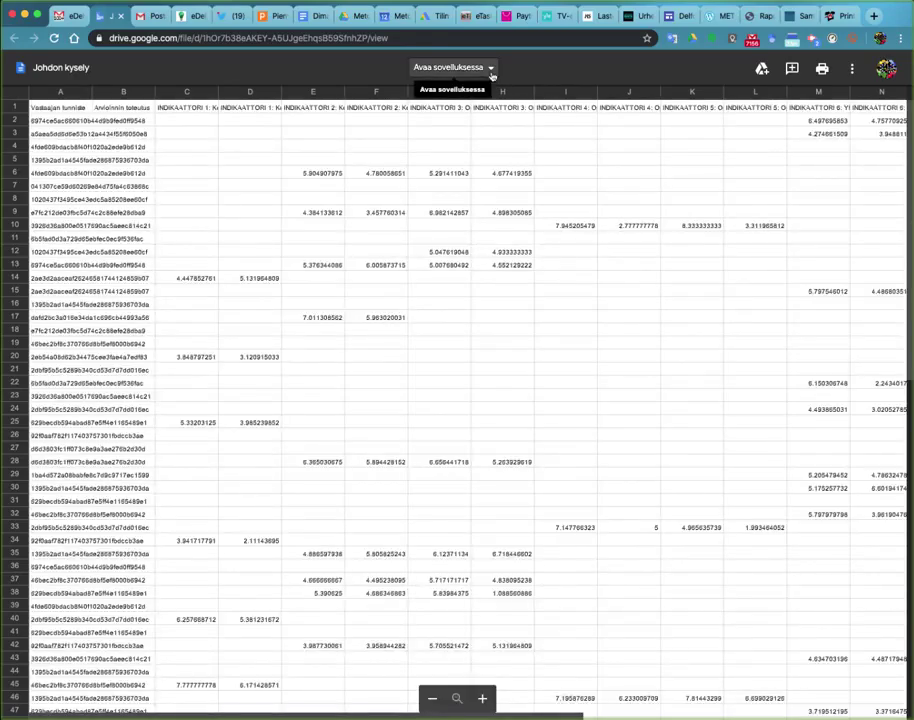
Open the Johdon kysely report file in Google Sheets for editing.
click(490, 68)
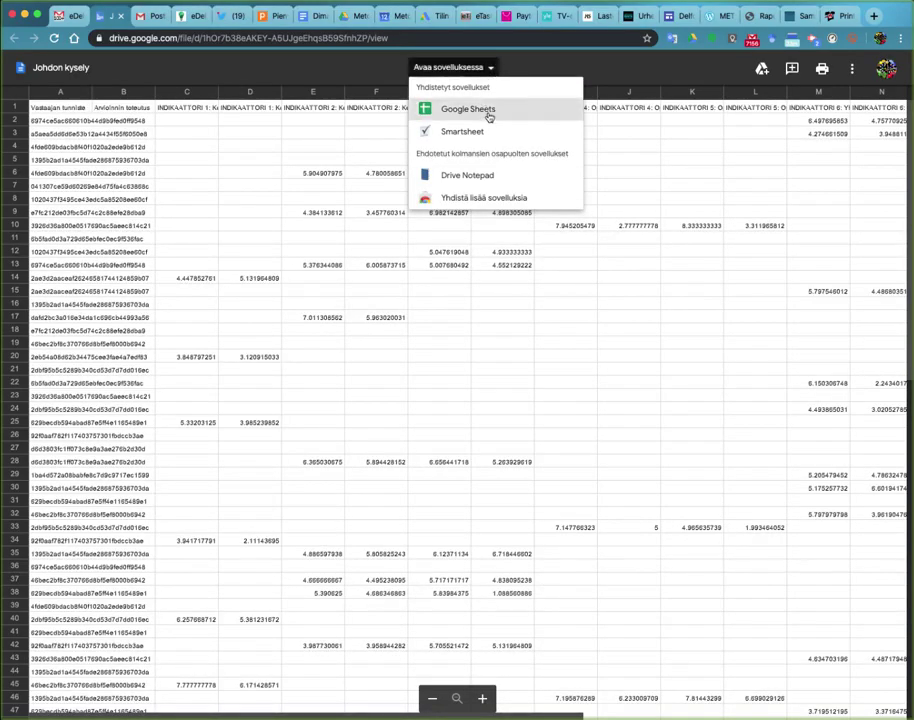
click(488, 117)
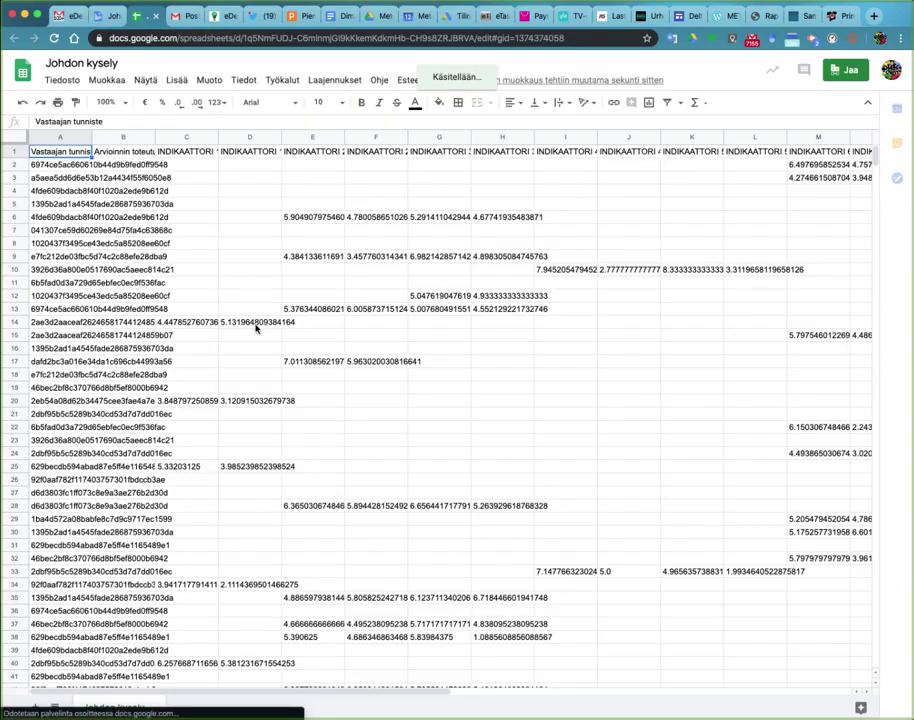
click(256, 325)
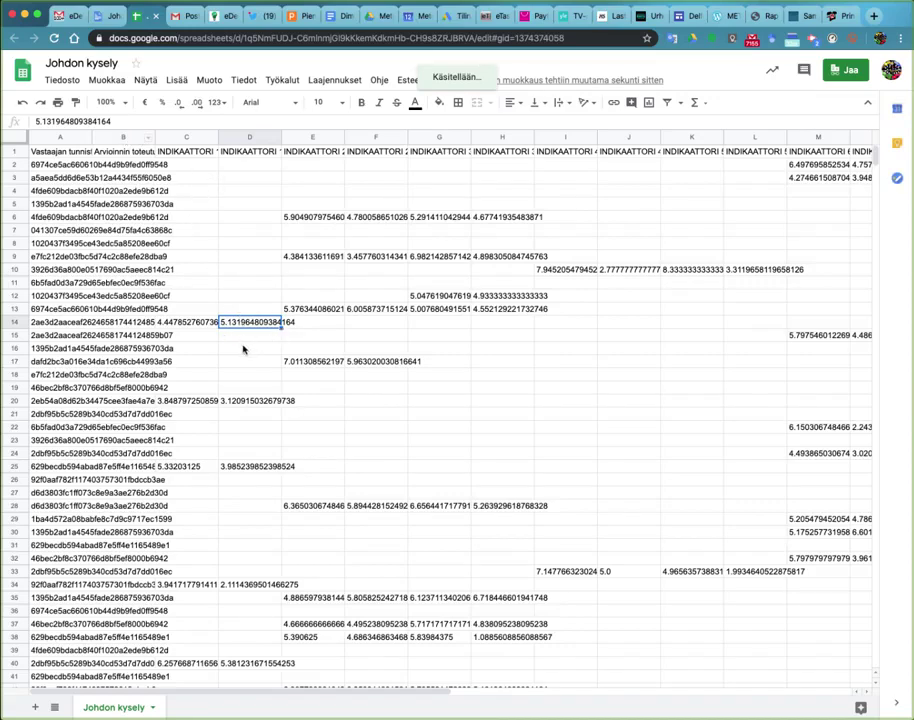
click(210, 230)
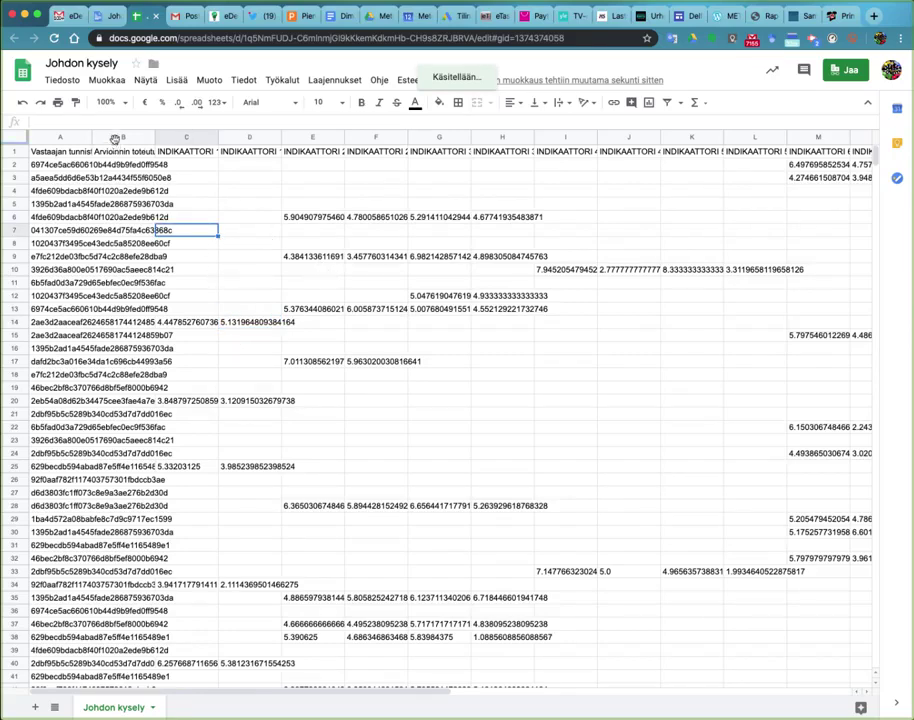
Replace every period "." with a comma "," in the current sheet only (Tämä taulukko) using Find and replace.
click(107, 80)
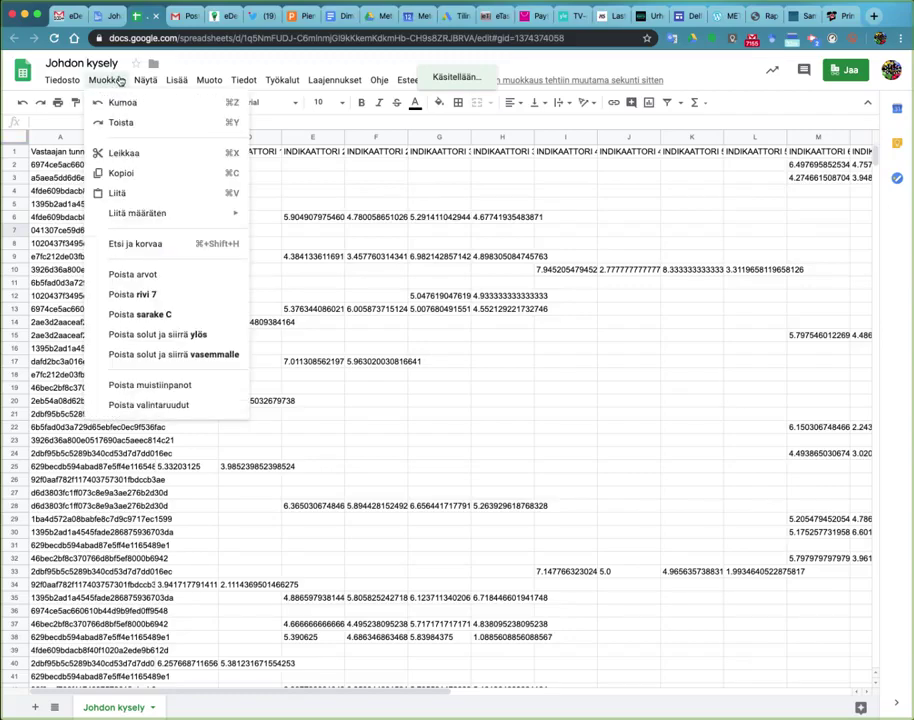
click(118, 248)
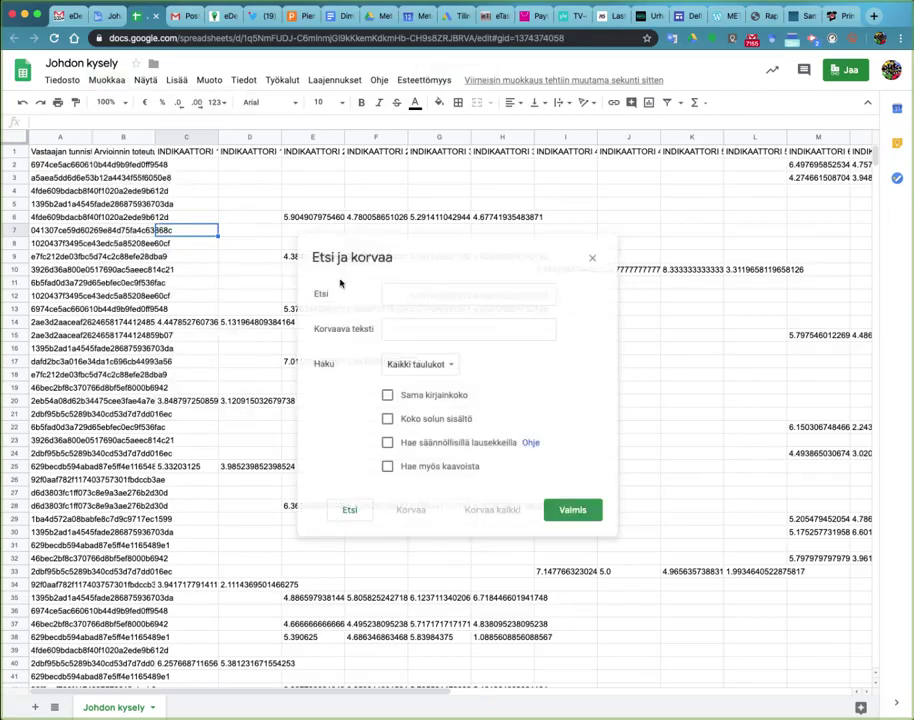
click(441, 296)
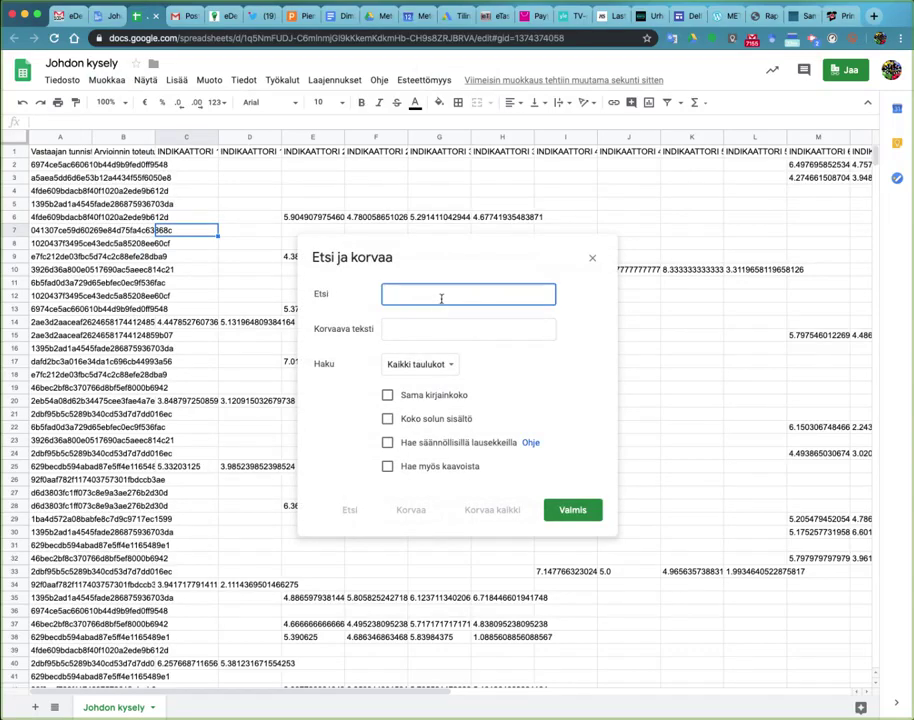
text(.)
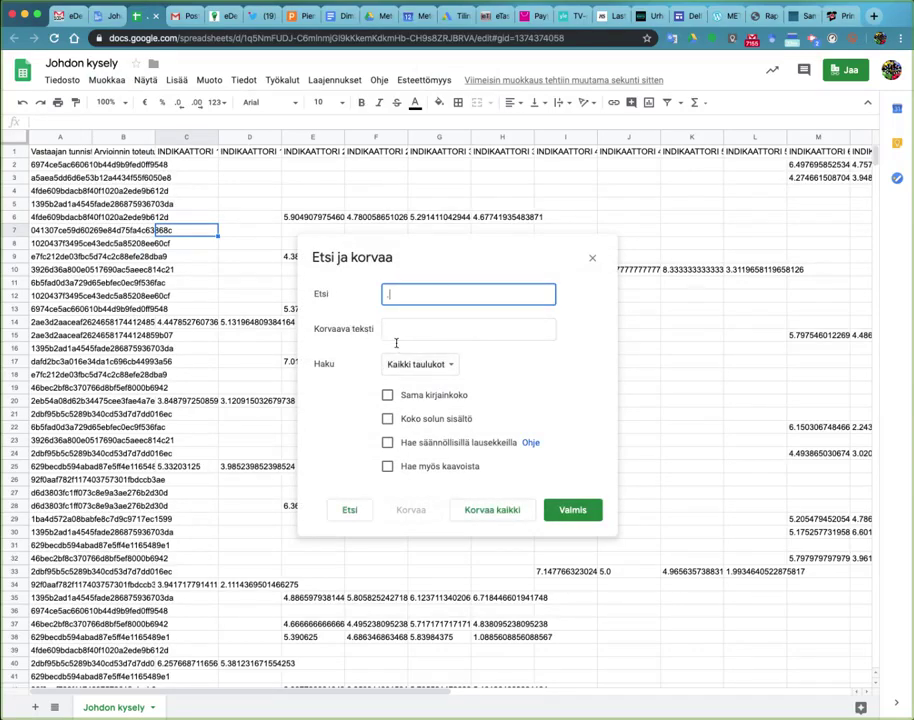
click(410, 328)
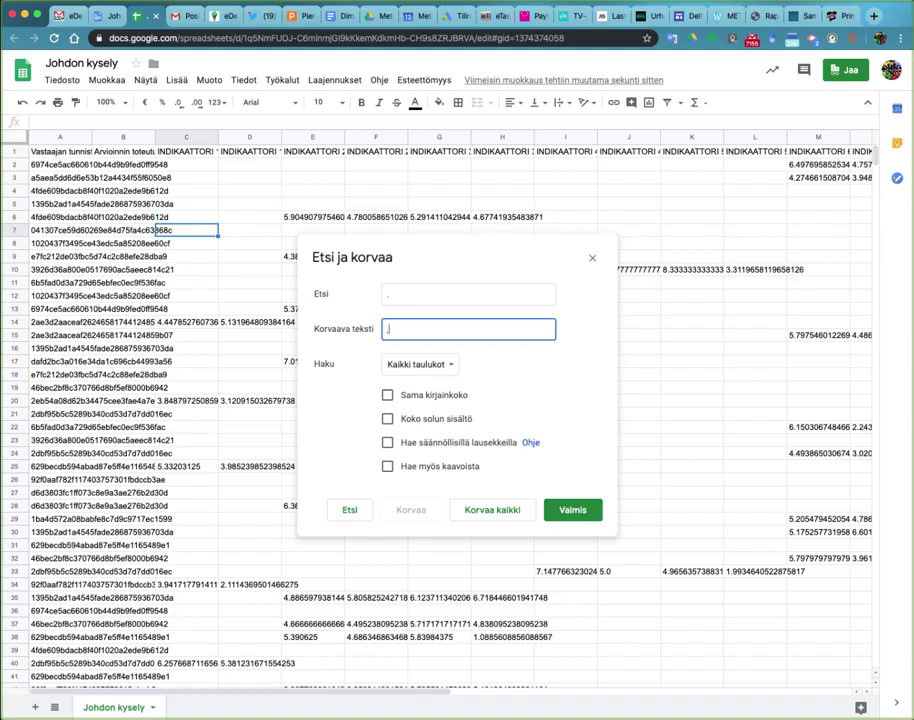
text(,)
click(455, 368)
click(452, 385)
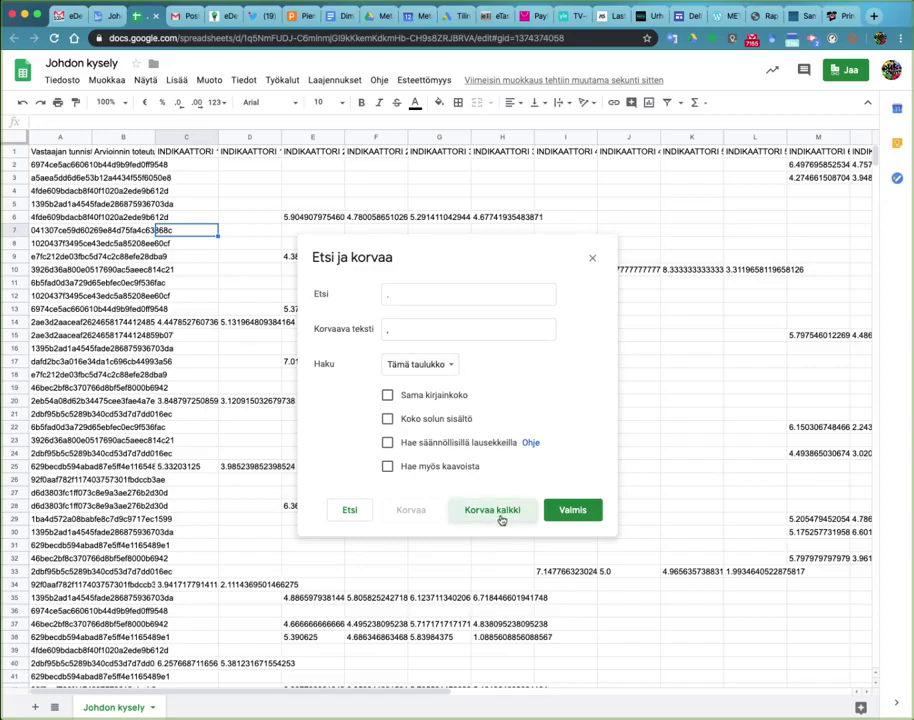
click(497, 511)
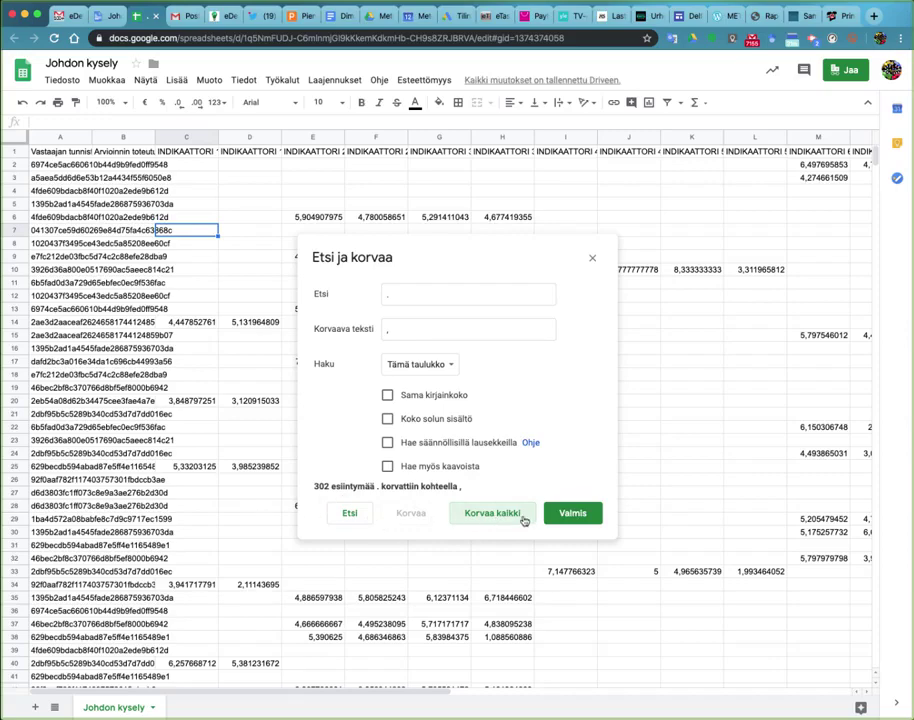
Close the find-and-replace dialog and reduce all numbers in the sheet to one decimal place.
click(574, 514)
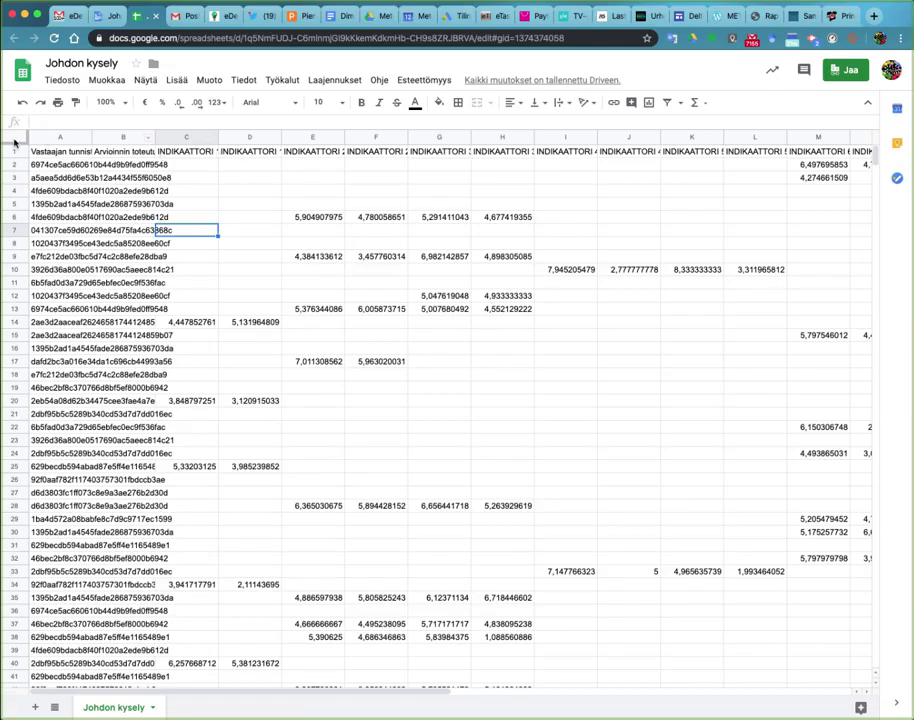
click(12, 141)
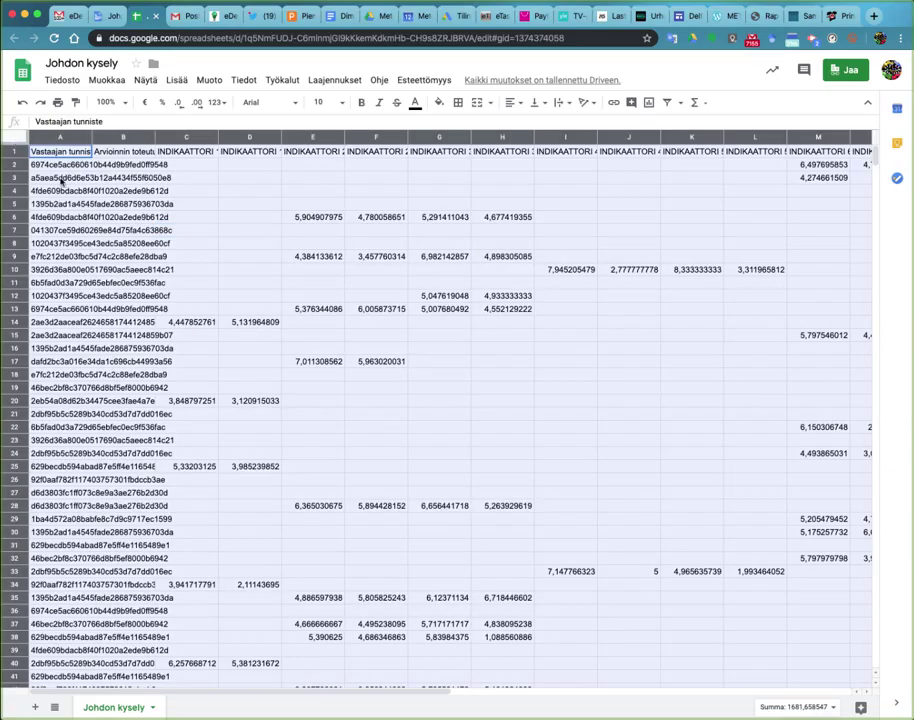
click(178, 107)
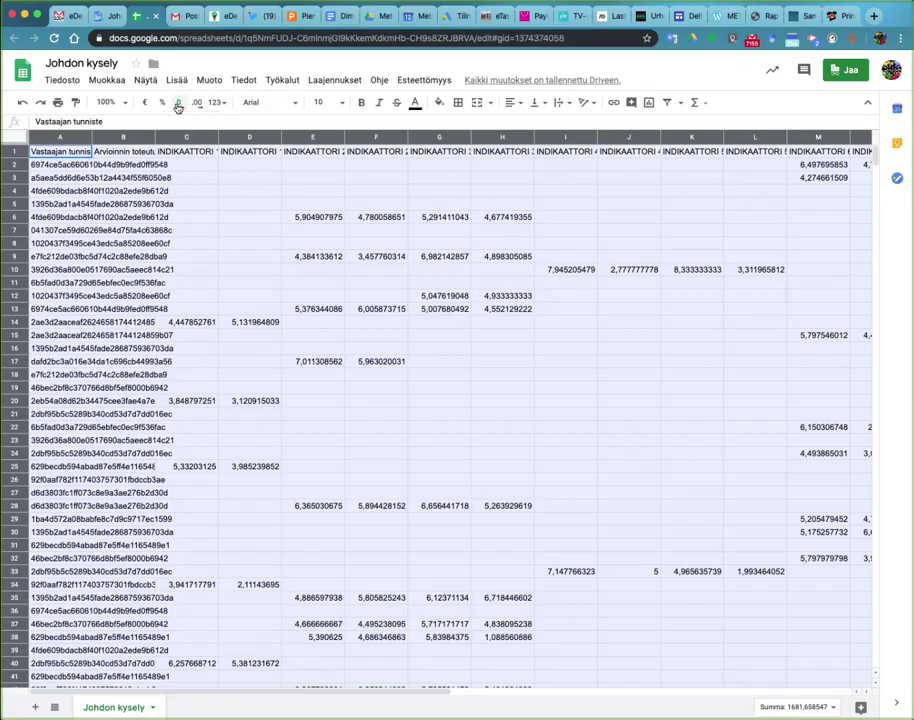
double_click(178, 107)
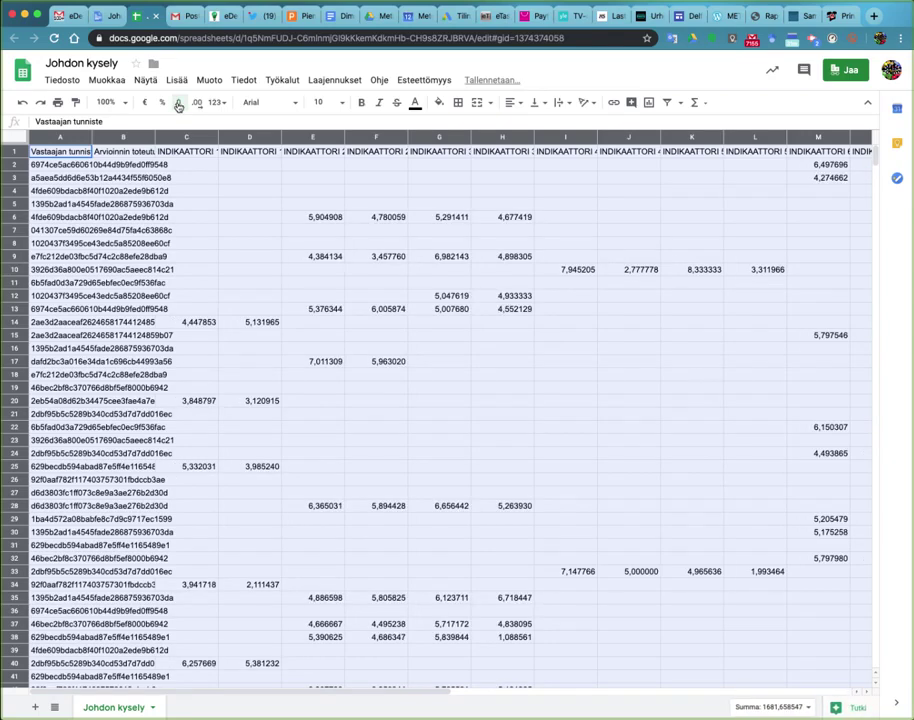
click(178, 107)
click(178, 107)
click(178, 107)
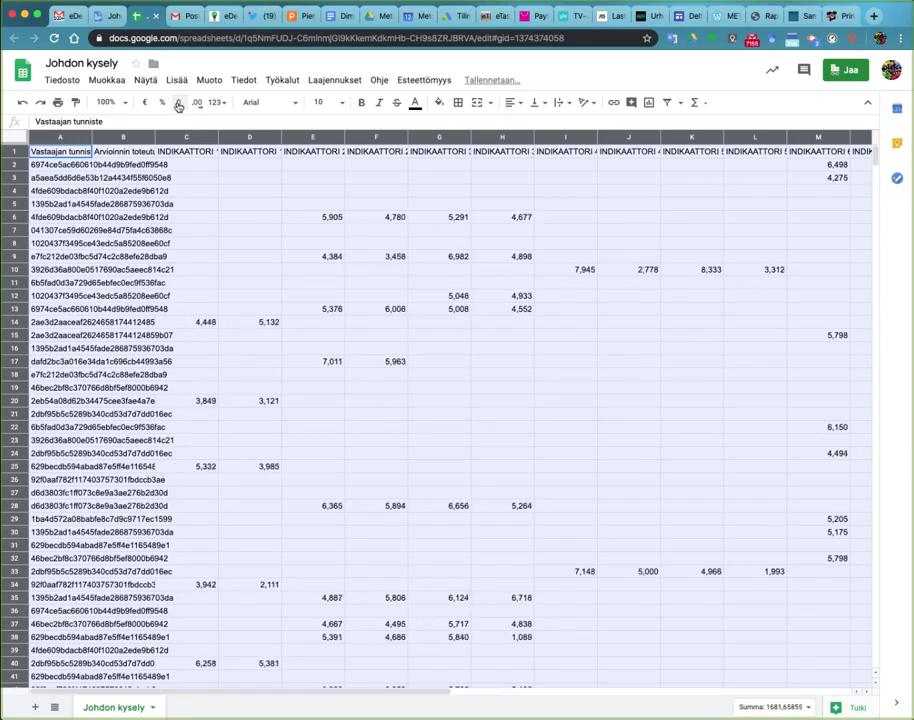
click(178, 107)
click(178, 107)
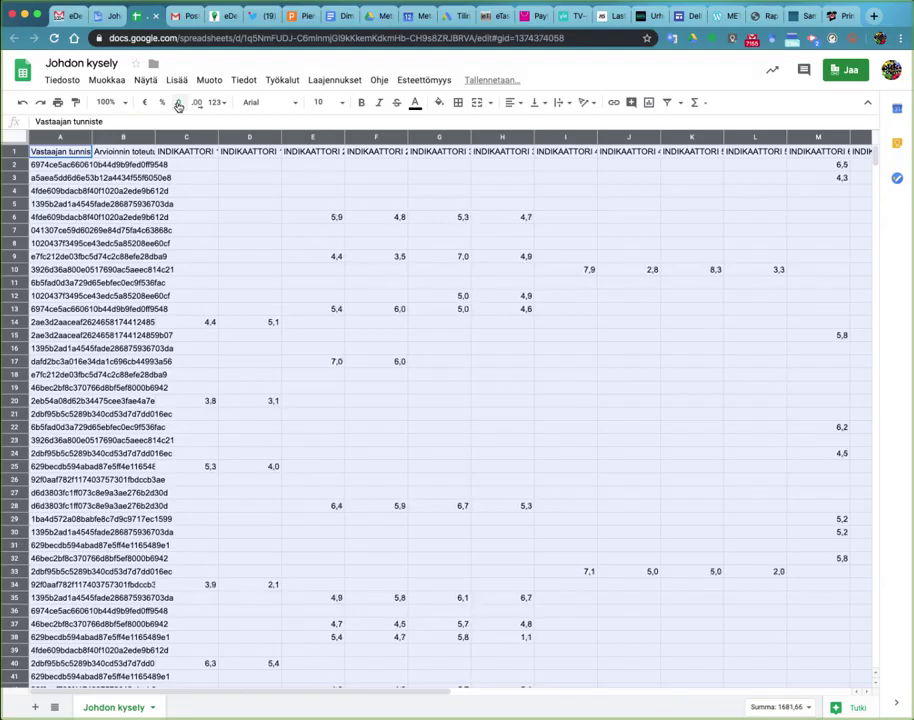
click(297, 271)
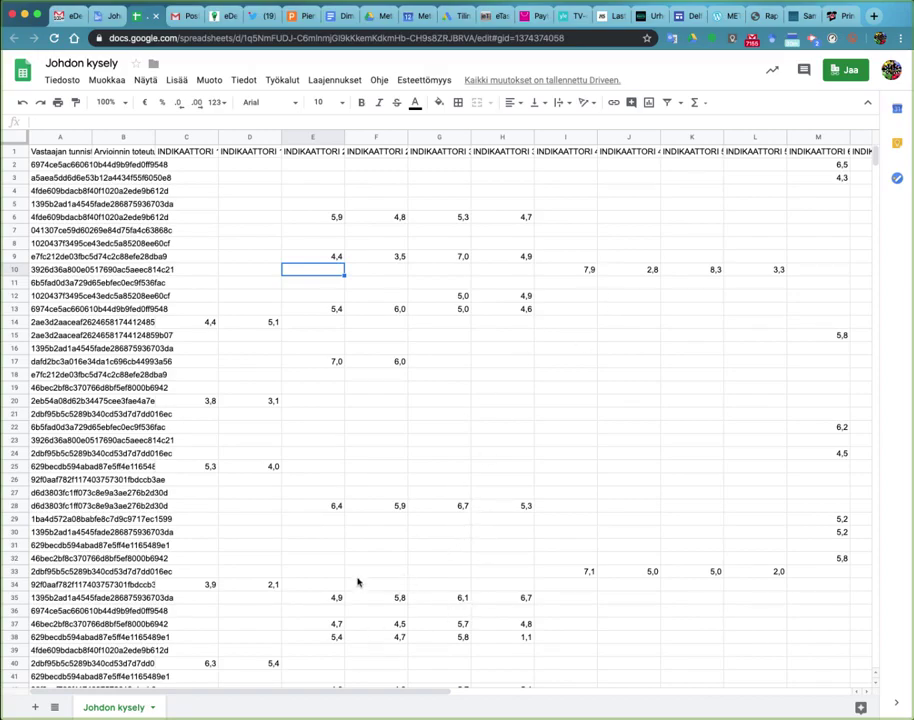
Enter the label KESKIARVO in cell A104 below the response data.
scroll(358, 579, down, 6)
scroll(358, 579, down, 15)
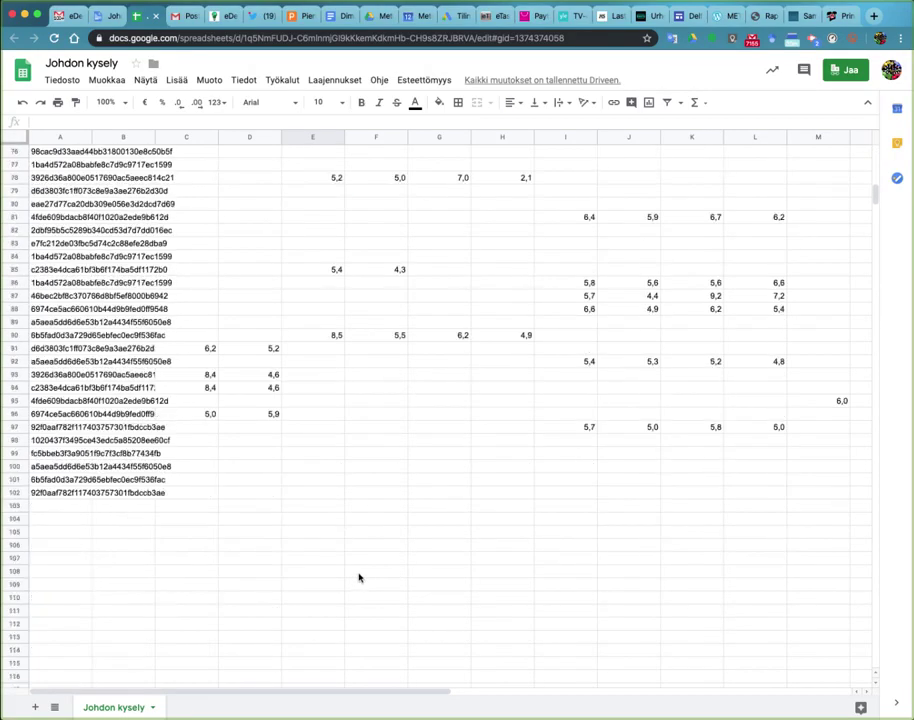
click(75, 520)
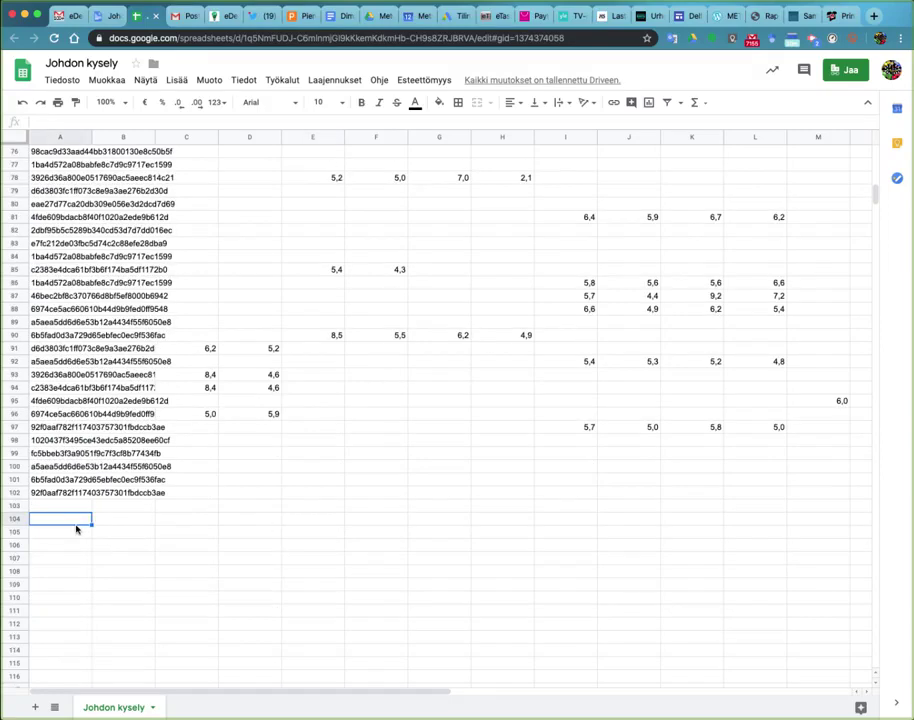
text(KEDSKIA)
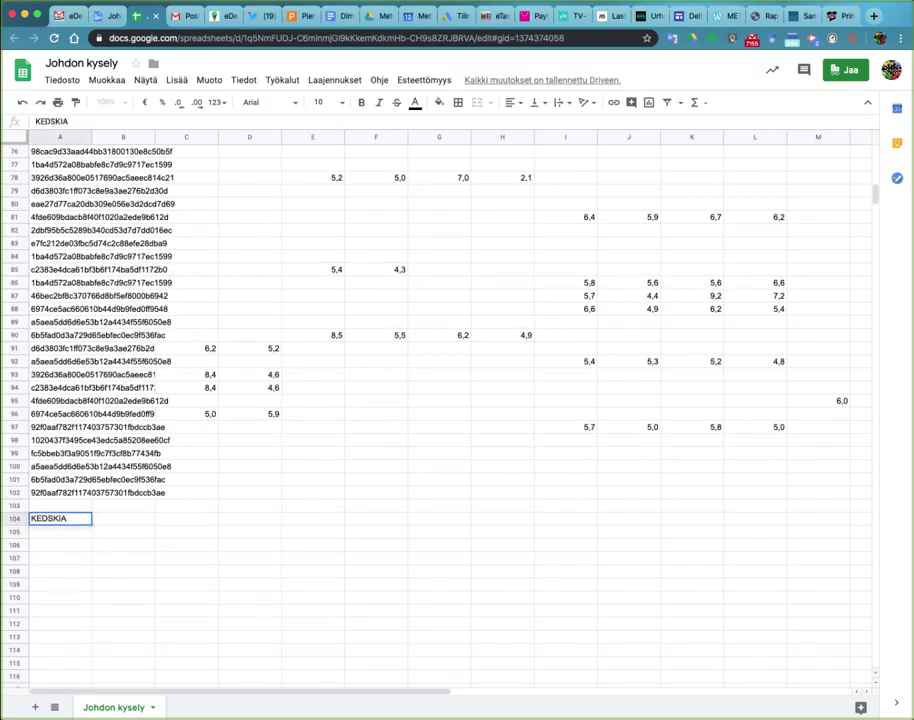
key(BackSpace)
key(BackSpace)
key(BackSpace)
key(BackSpace)
key(BackSpace)
text(SKIARVO)
key(Return)
Enter =SUMMA(C2:C102) in C104 and fill the formula across row 104 through column I.
key(Up)
key(Right)
key(Right)
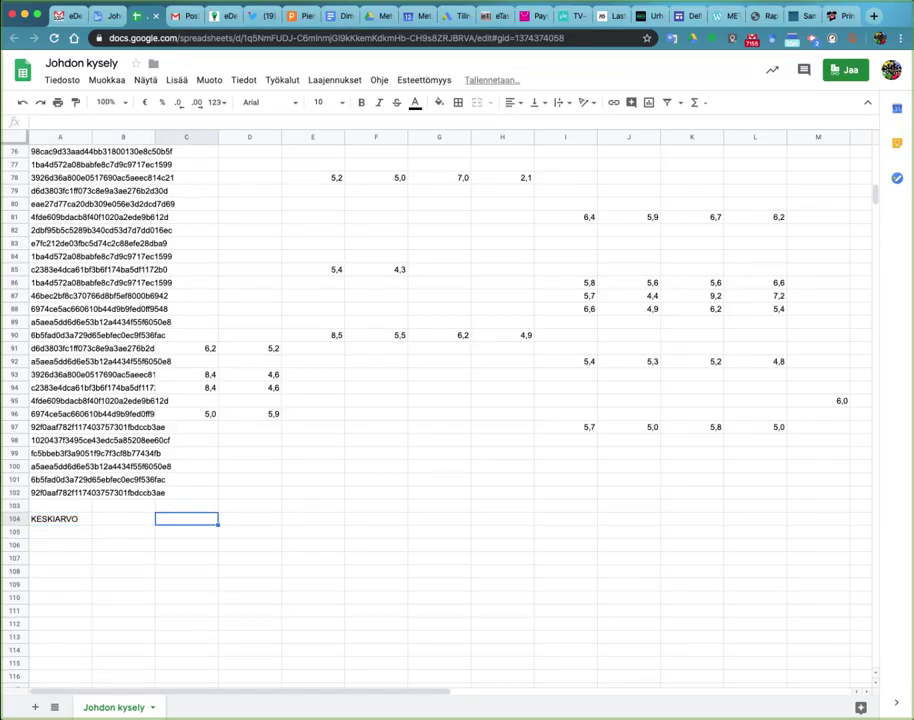
click(704, 104)
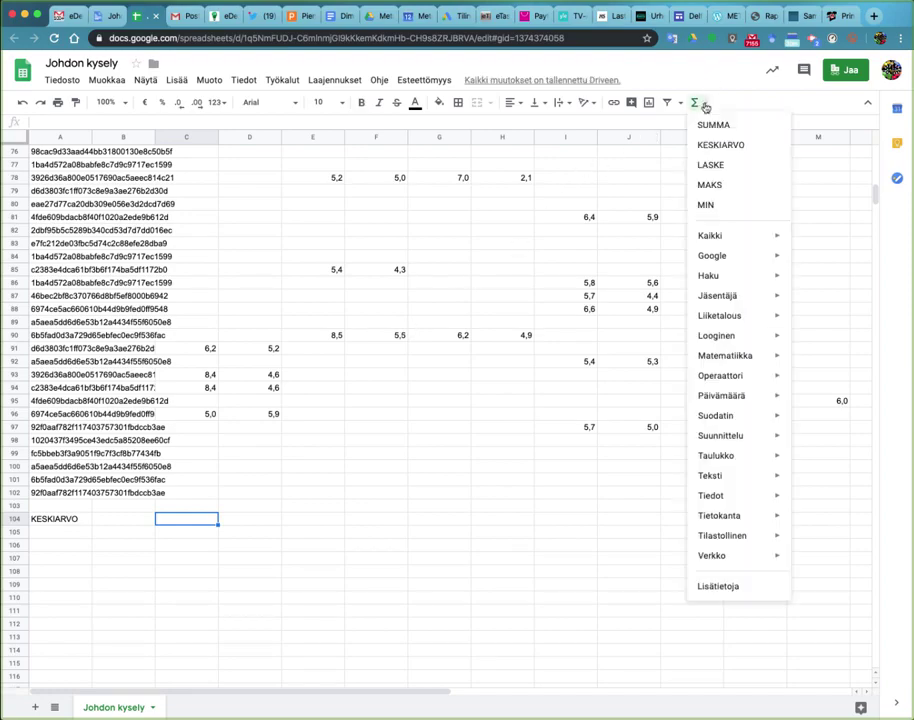
click(713, 125)
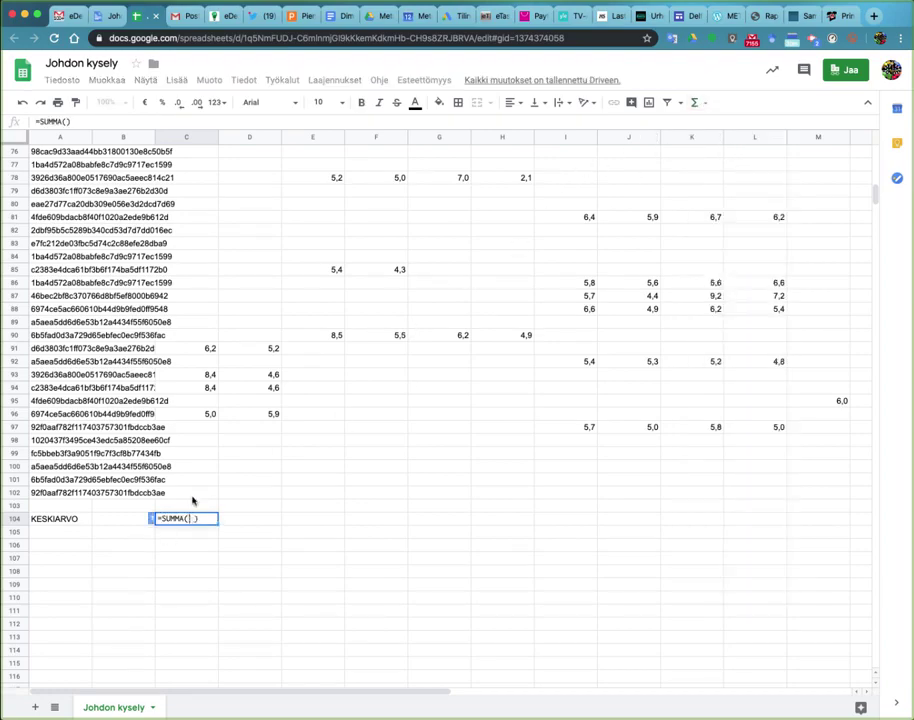
drag(186, 492, 210, 167)
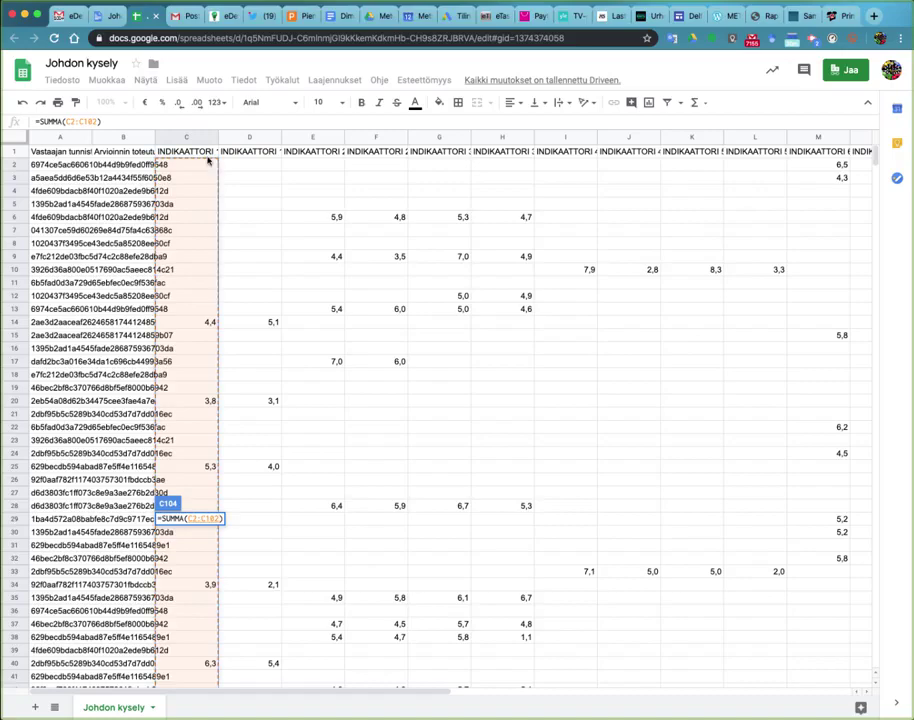
key(Return)
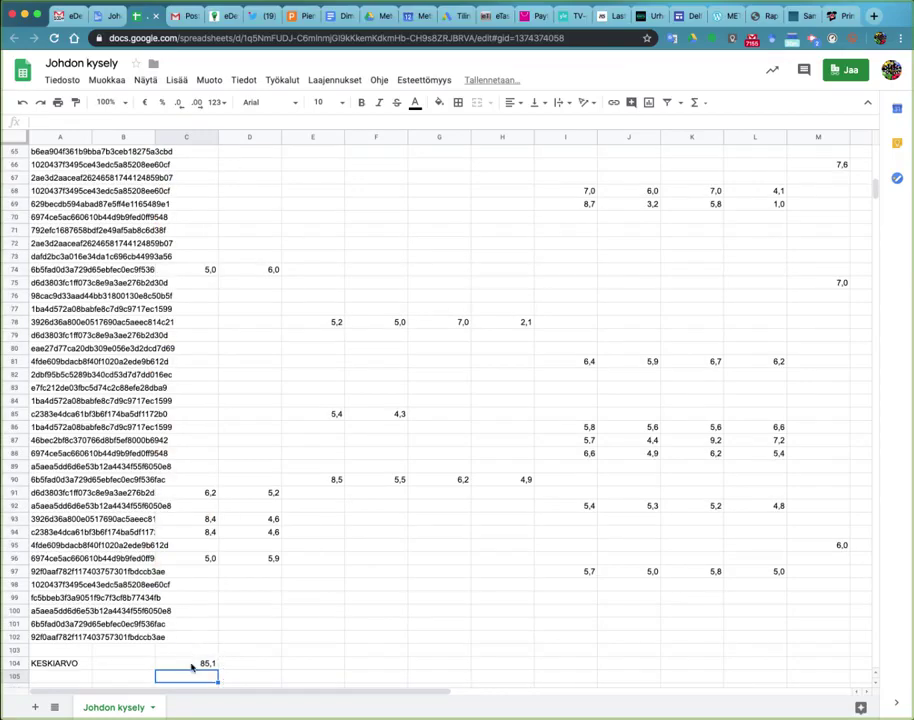
click(197, 663)
drag(218, 668, 596, 668)
Change the row label in A104 to SUMMA and enter the label KESKIARVO in A105.
click(78, 664)
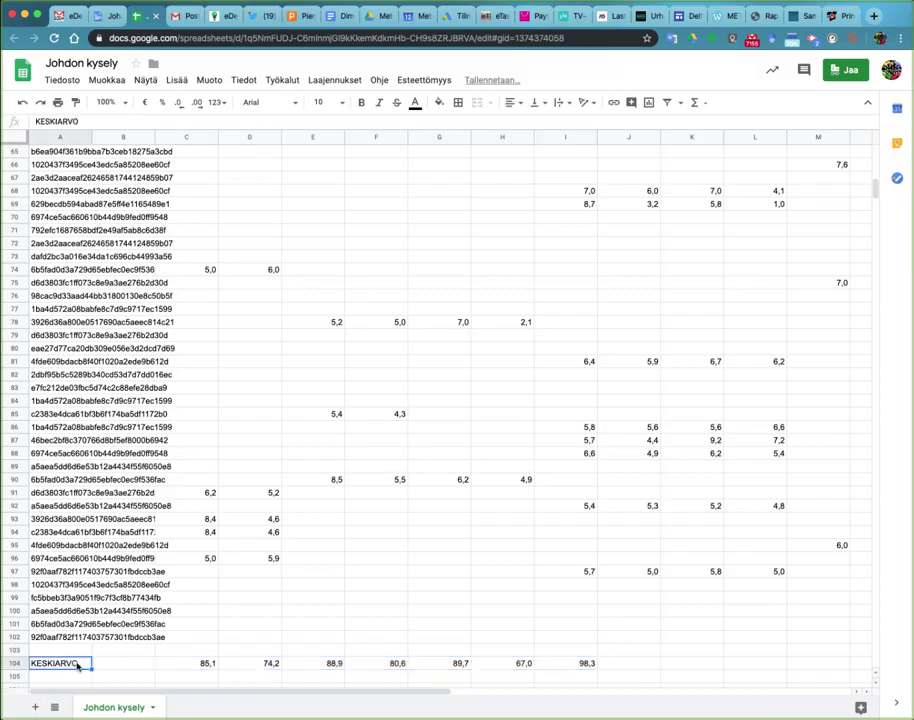
text(SUMMA)
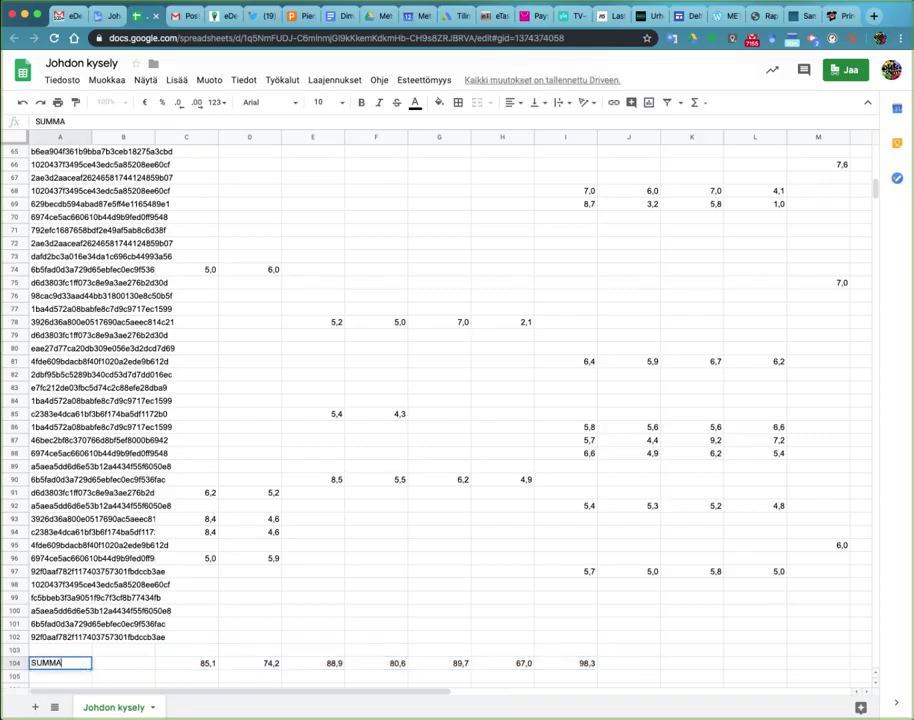
key(Return)
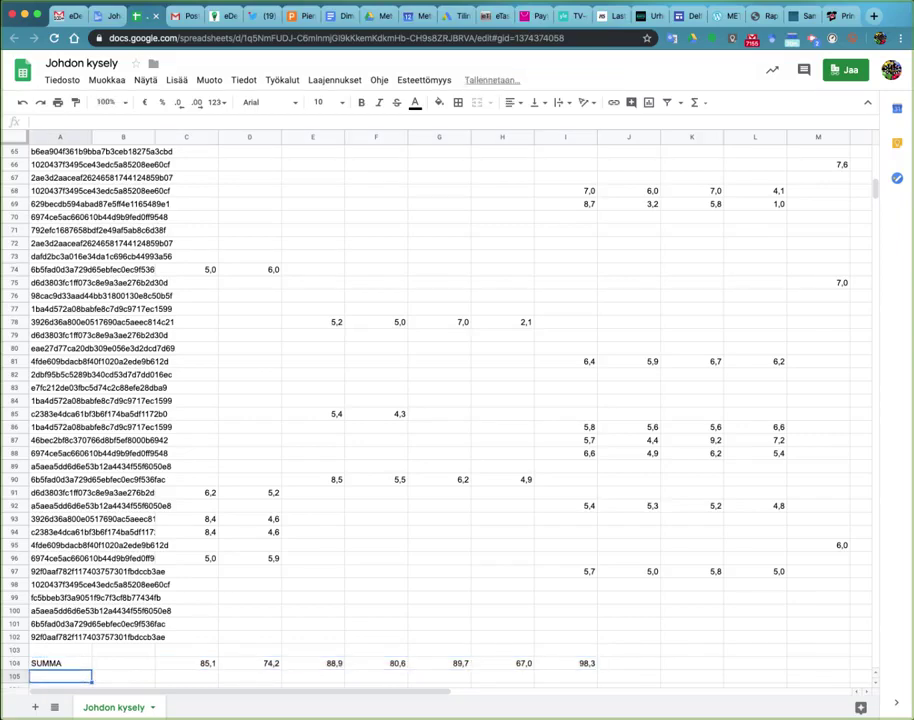
text(KE)
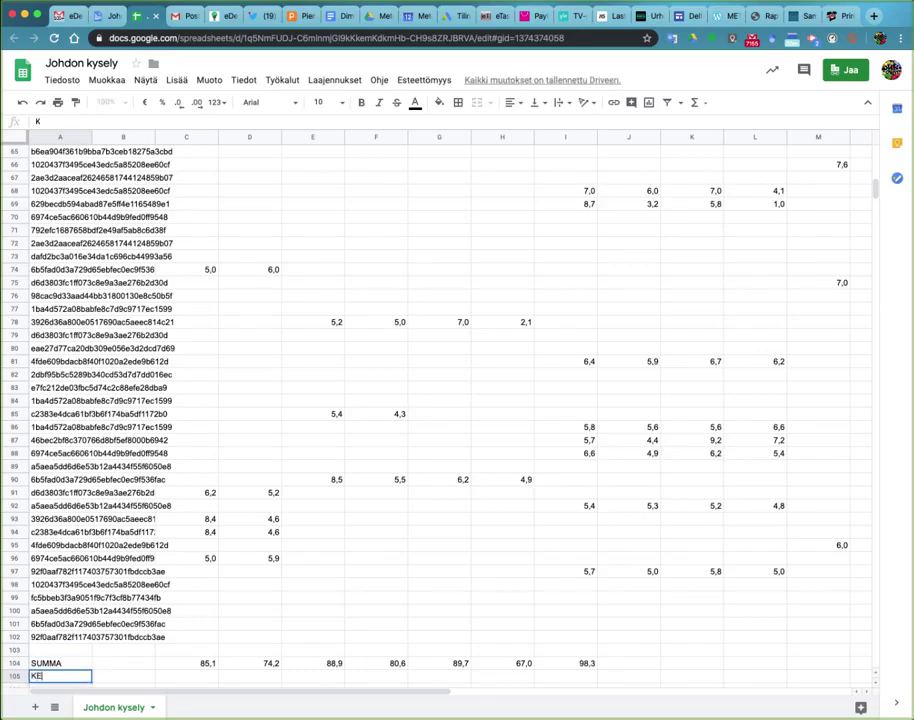
text(SKIARVO)
key(Return)
Enter =KESKIARVO(C2:C102) in C105 and fill the formula across row 105 through column I.
click(186, 663)
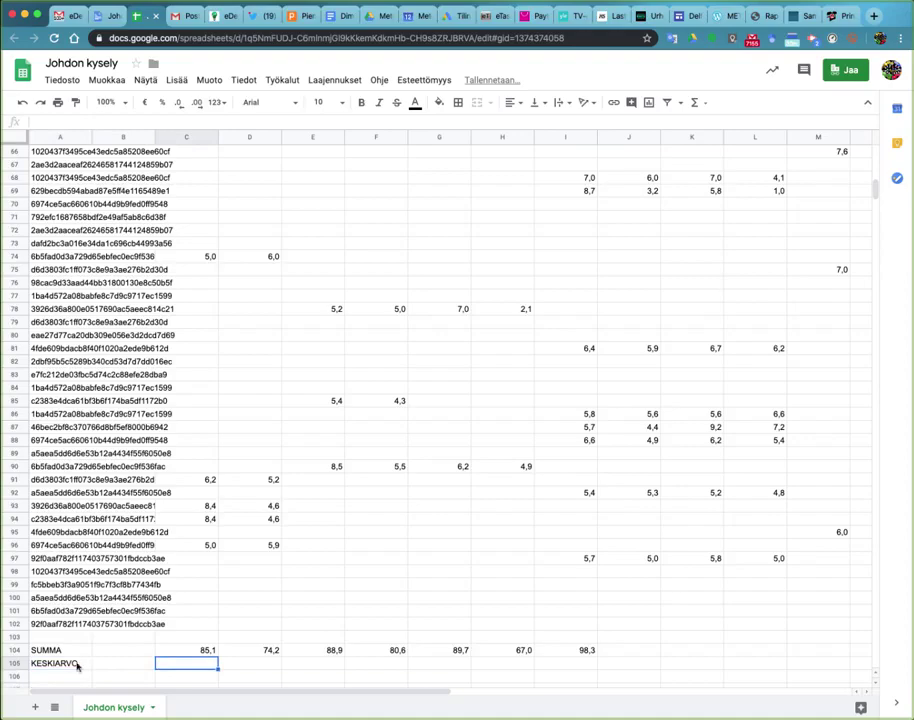
click(695, 102)
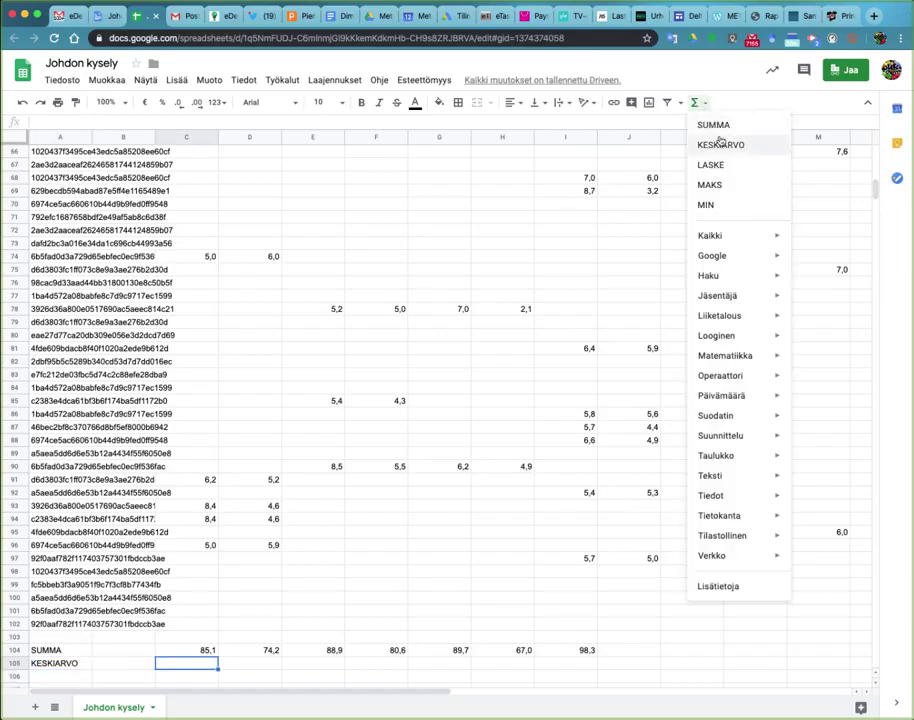
click(720, 144)
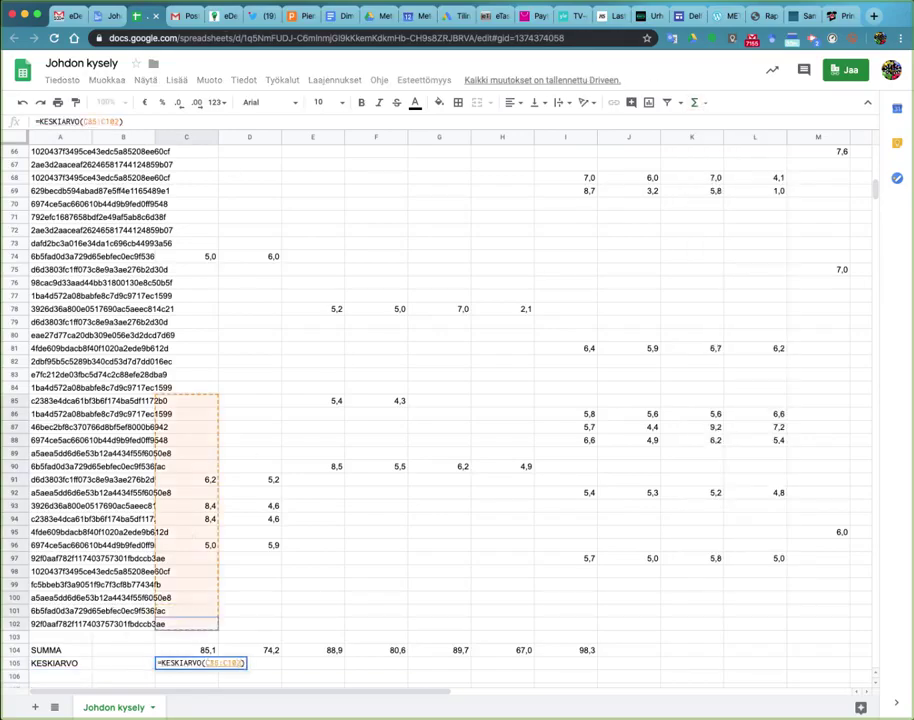
drag(210, 394, 210, 136)
key(Return)
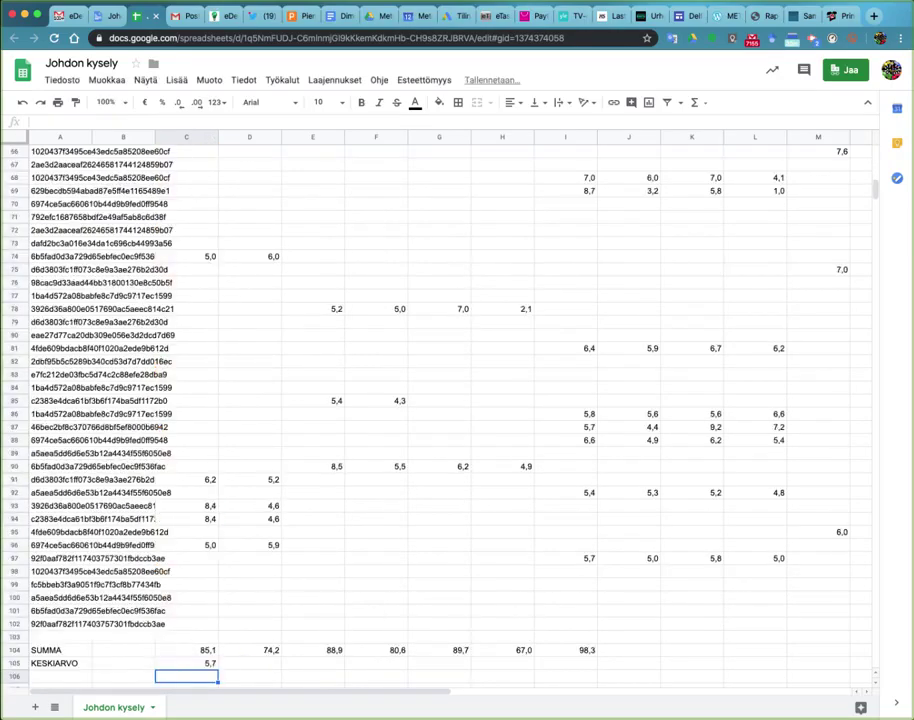
click(204, 667)
drag(227, 672, 576, 666)
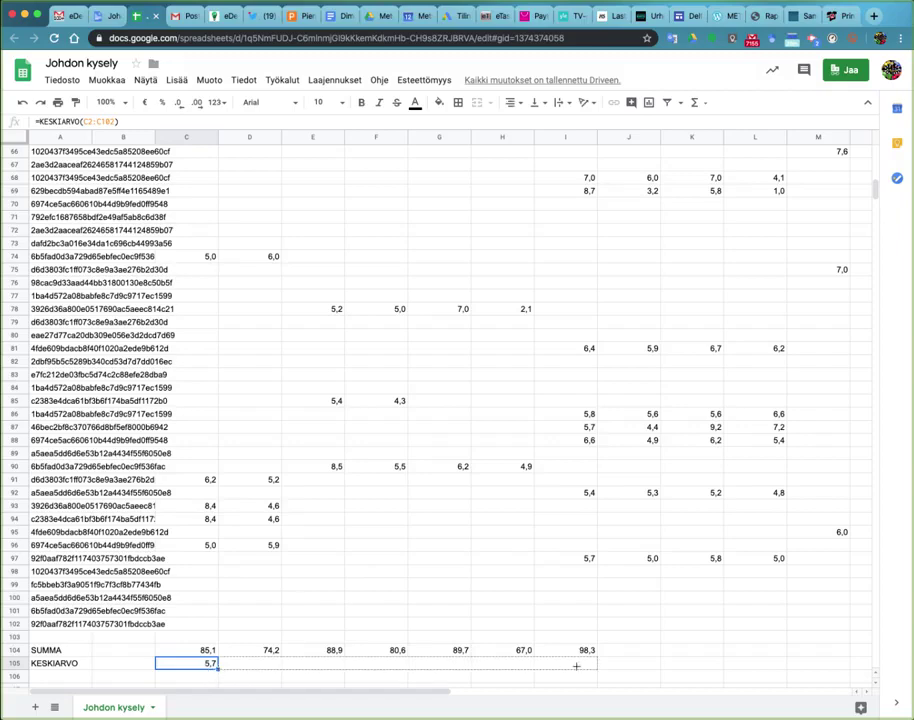
drag(474, 696, 474, 696)
click(247, 676)
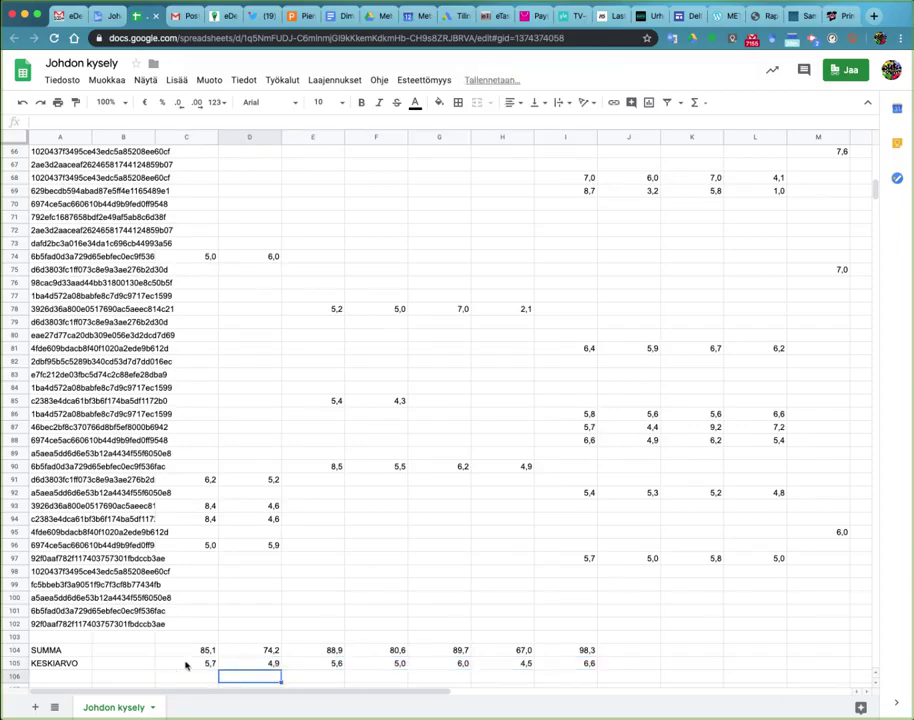
Insert a column chart from the averages in A105:F105 and place it just above the SUMMA row.
click(60, 664)
drag(107, 671, 398, 667)
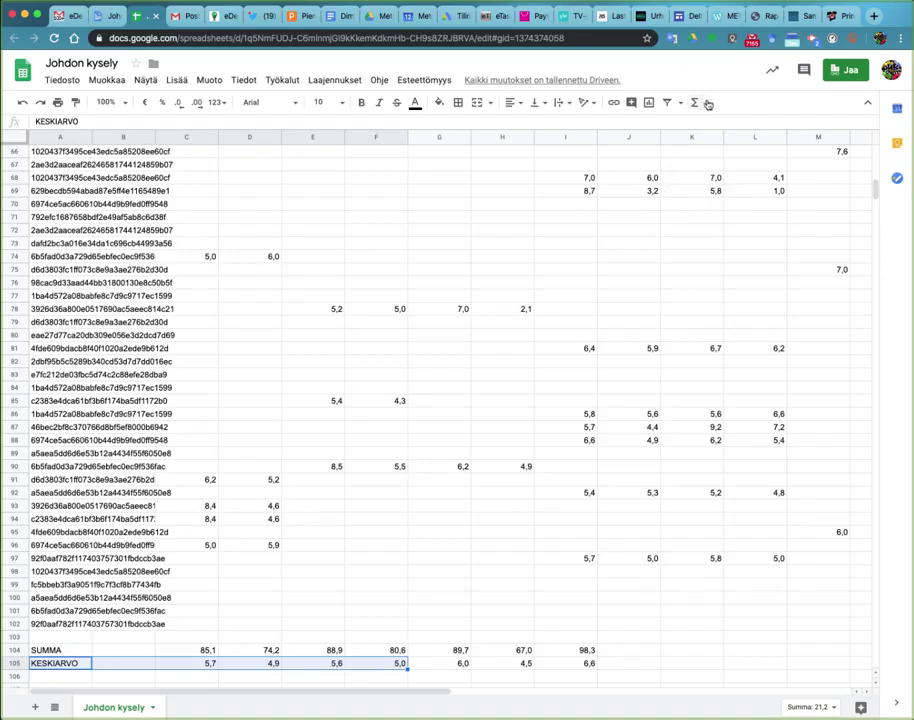
click(649, 104)
click(649, 104)
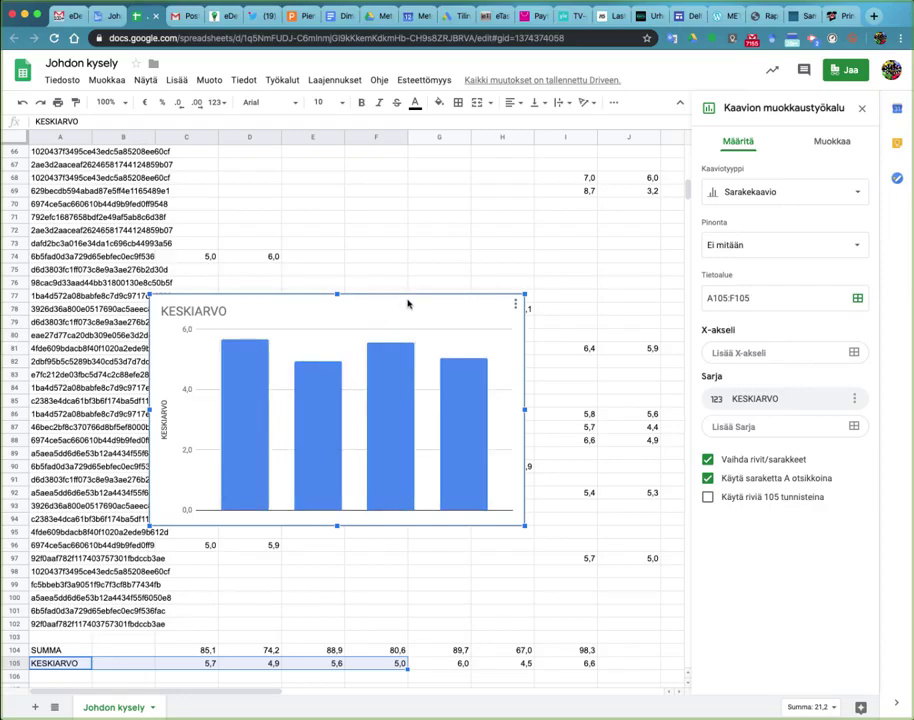
drag(408, 303, 518, 384)
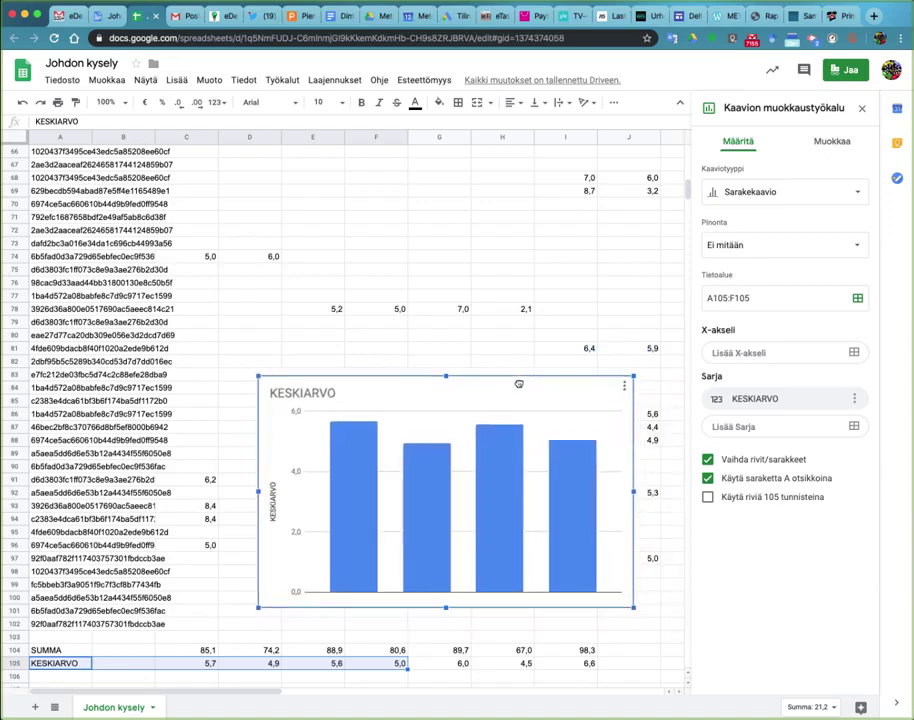
Move the KESKIARVO chart to its own sheet and return to the Johdon kysely sheet.
click(625, 387)
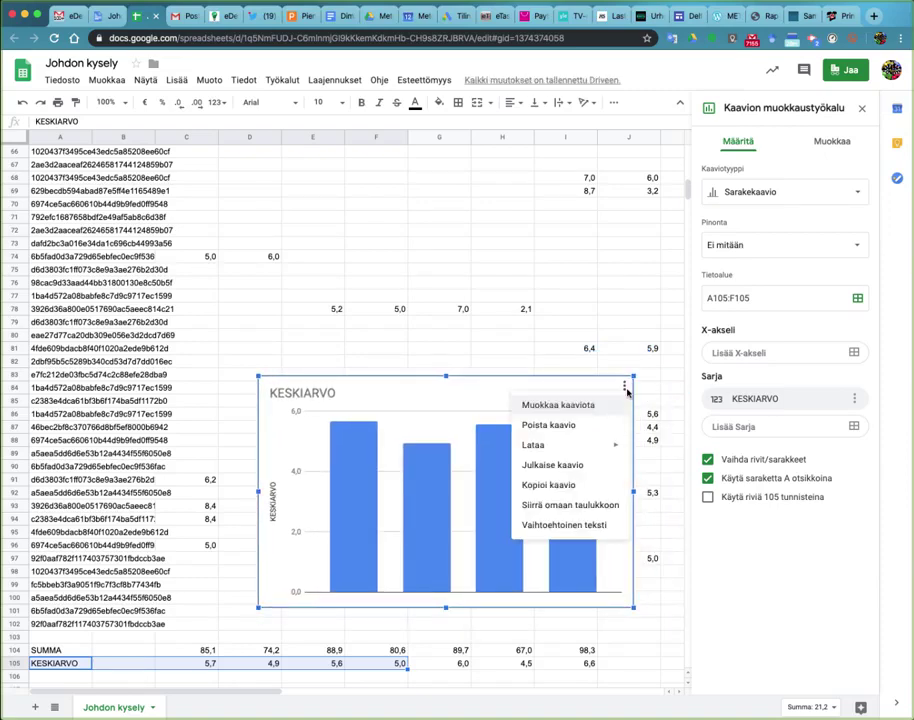
click(593, 506)
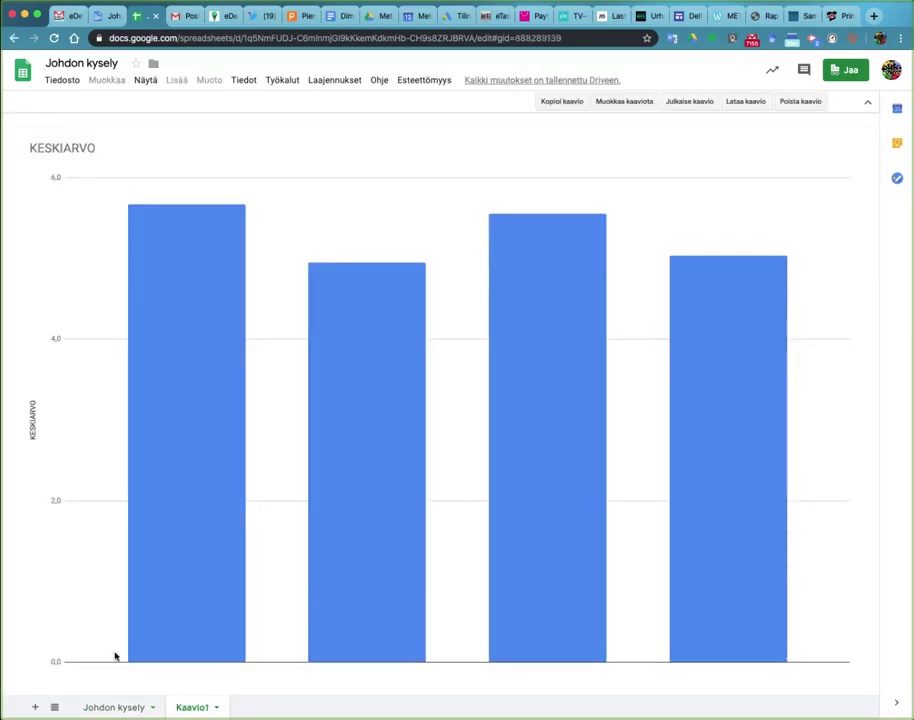
click(129, 709)
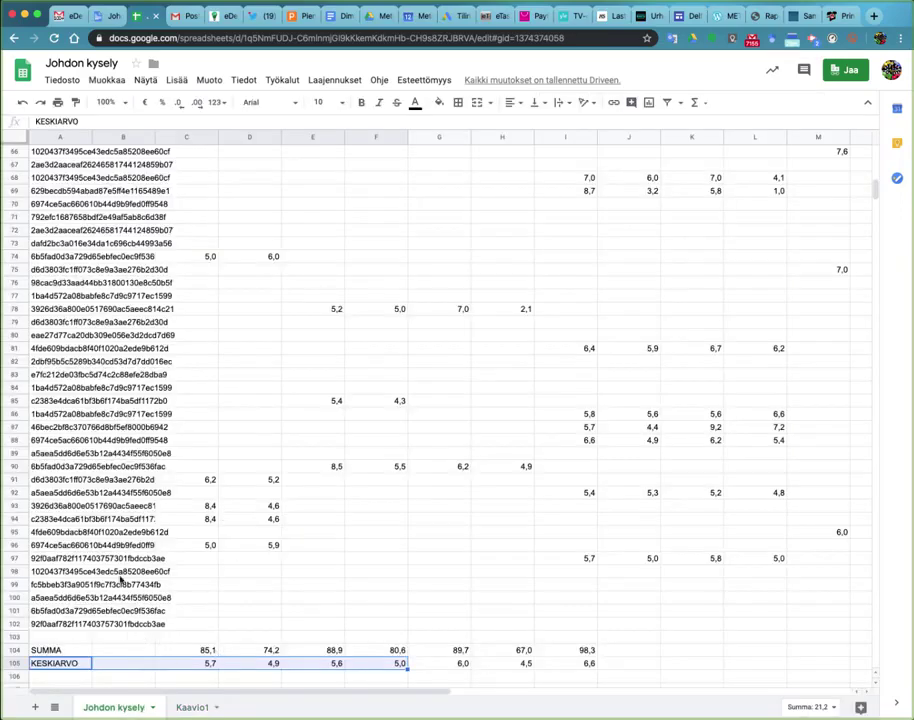